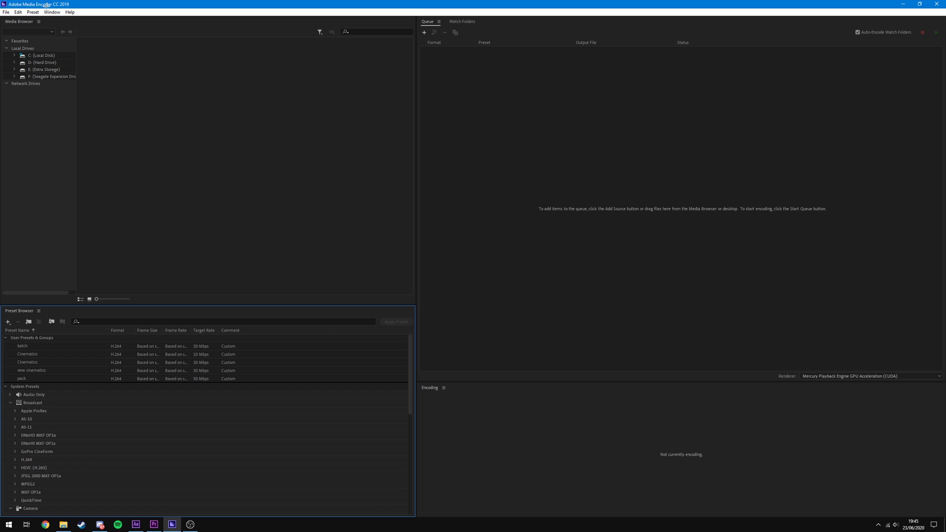
Step: Switch to After Effects and add the example composition to the Adobe Media Encoder queue
left_click(497, 191)
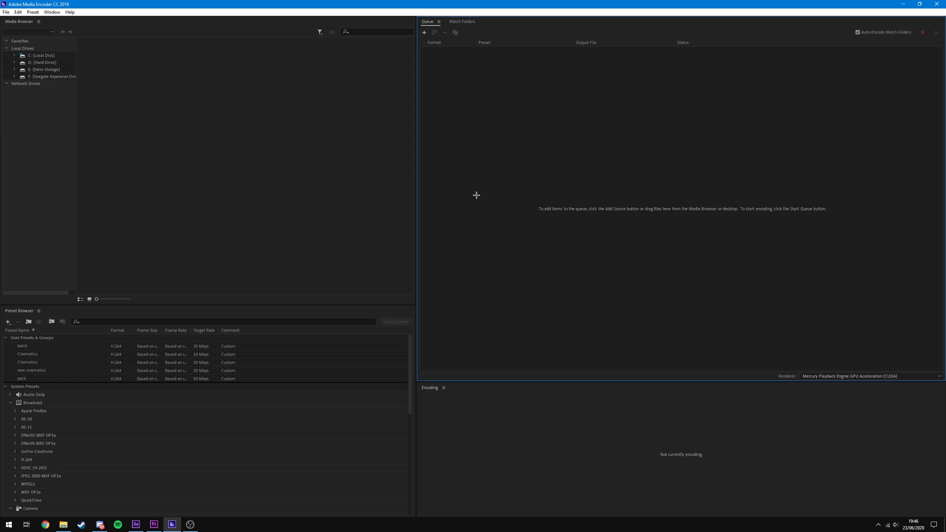
key("alt+Tab")
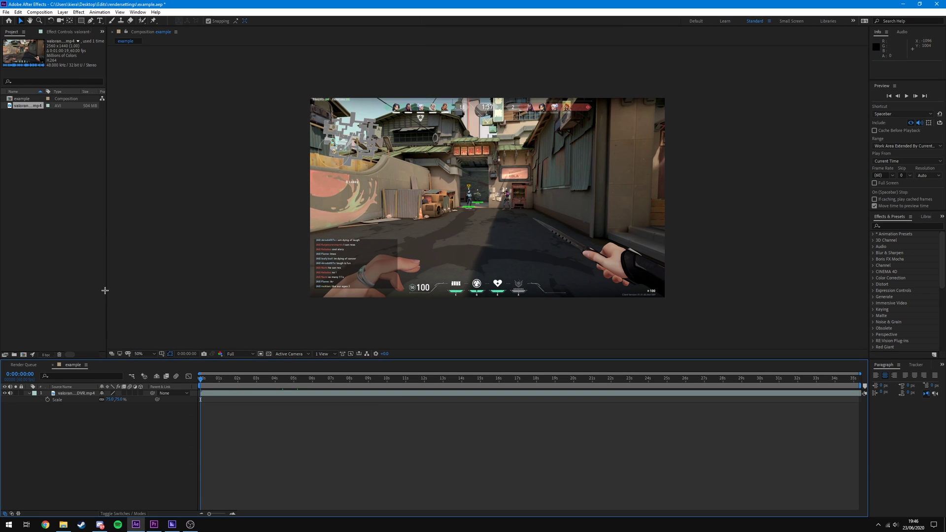
mouse_move(22, 99)
left_mouse_down()
mouse_move(52, 95)
mouse_move(27, 101)
left_mouse_up()
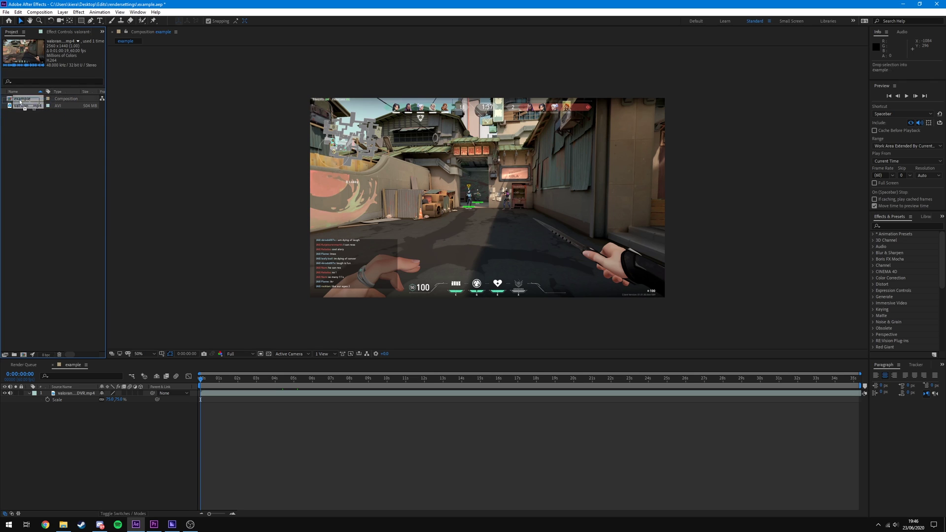
left_click(64, 118)
left_click(28, 97)
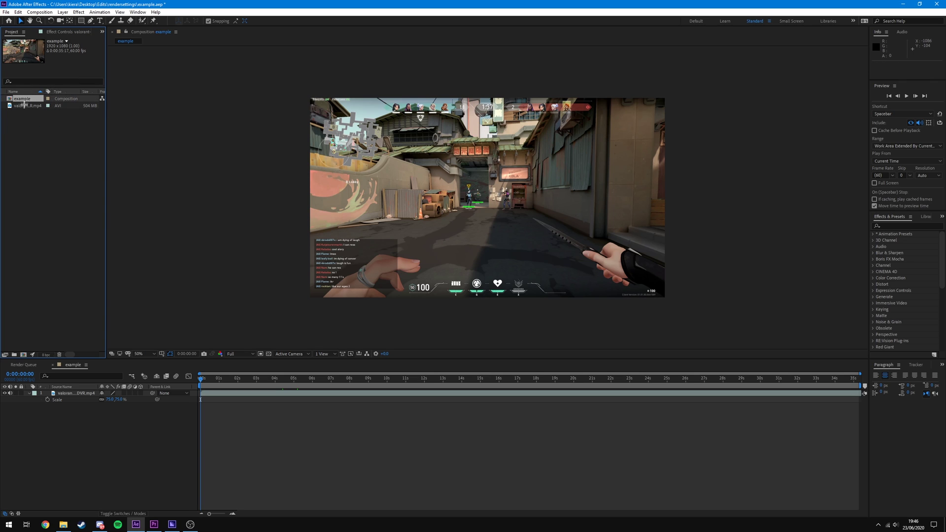
left_click(39, 12)
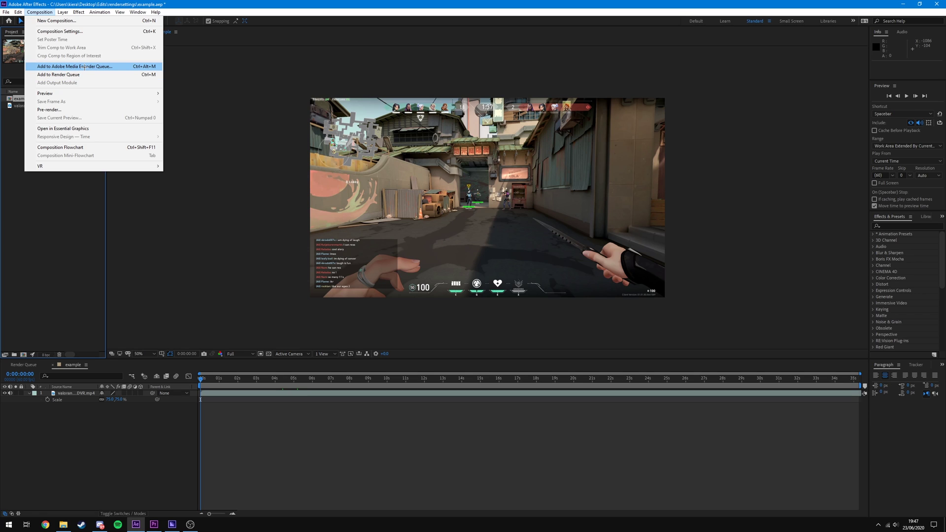
left_click(84, 67)
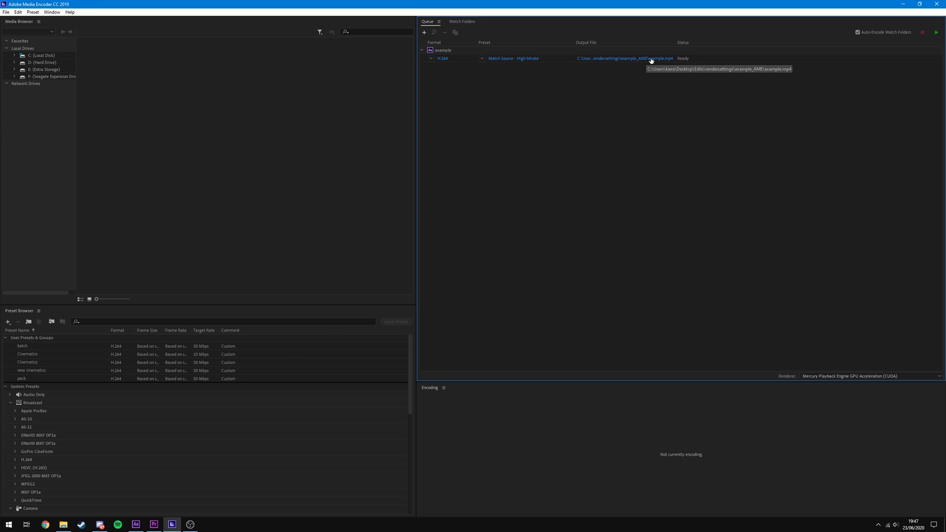
Step: Switch to Premiere Pro and send the valorant sequence to the Media Encoder queue through its media export settings
key("alt+Tab")
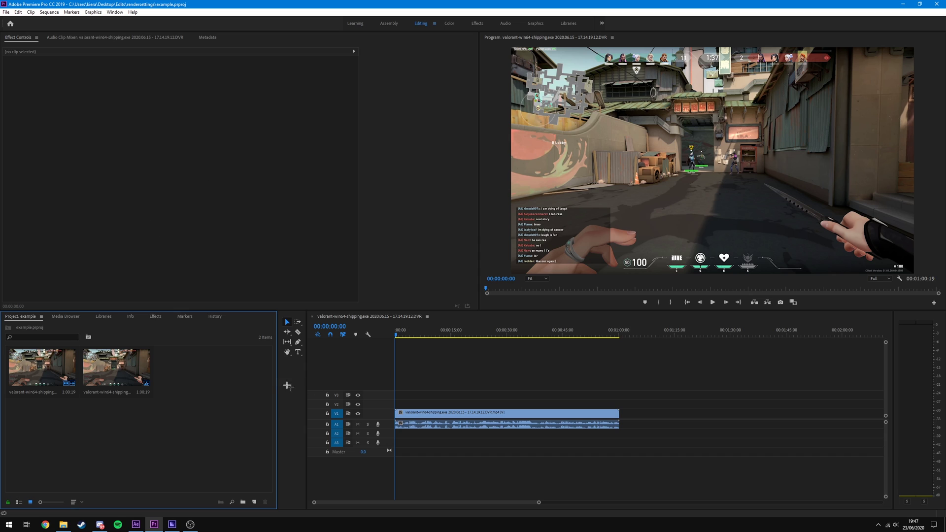
left_click(371, 318)
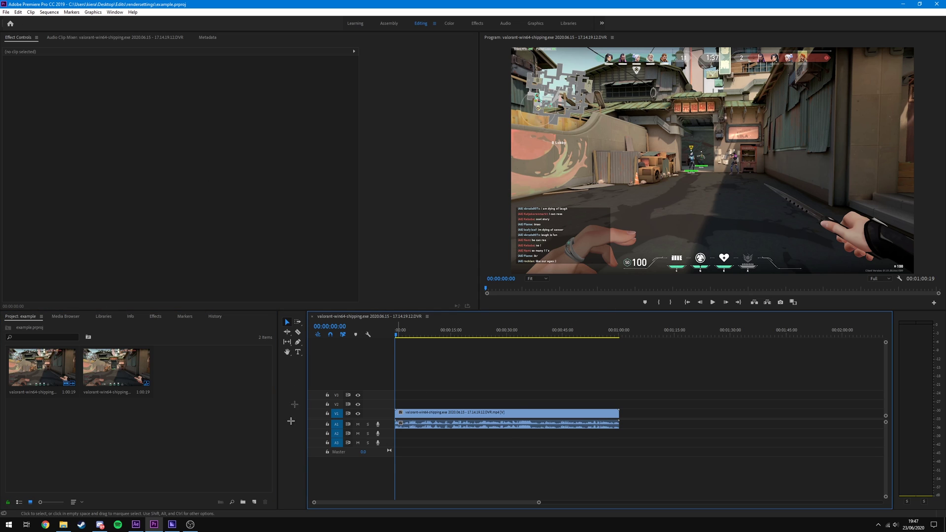
left_click(6, 12)
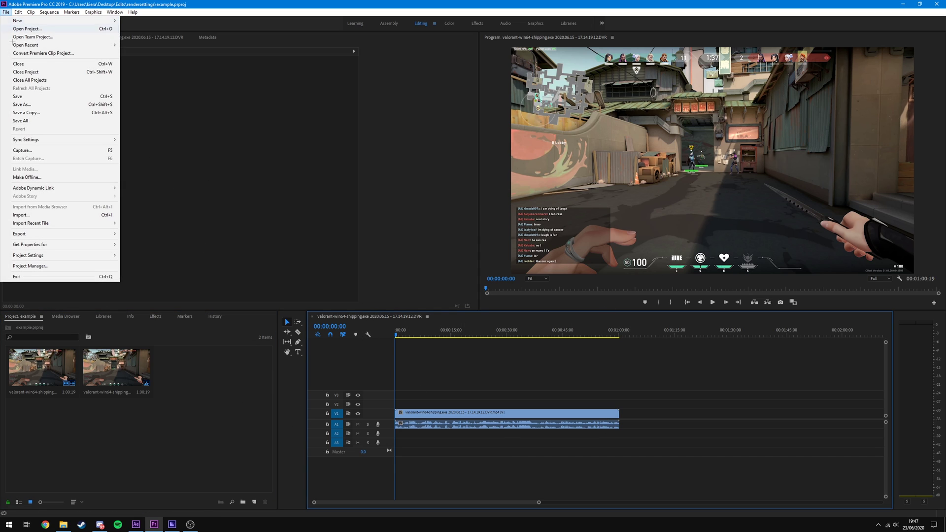
mouse_move(59, 234)
left_click(133, 235)
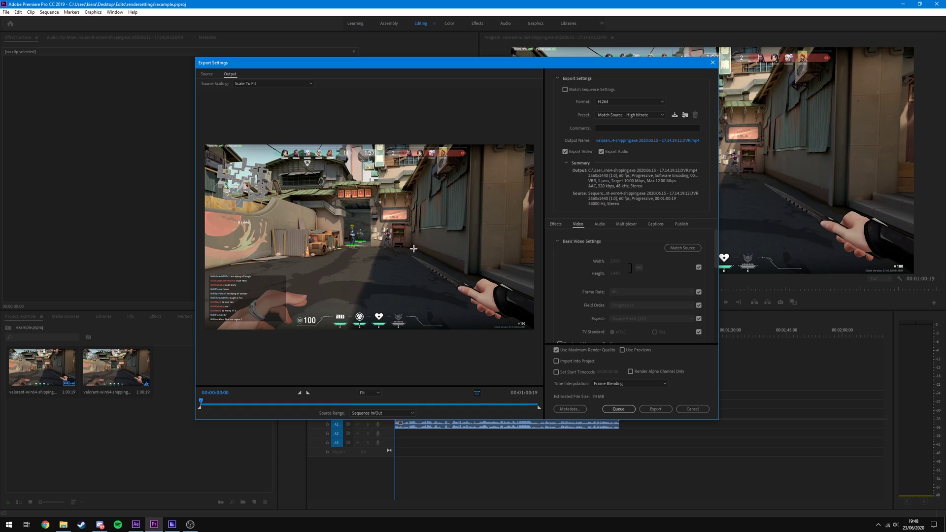
scroll(657, 303, "down", 2)
scroll(640, 246, "up", 2)
left_click(618, 409)
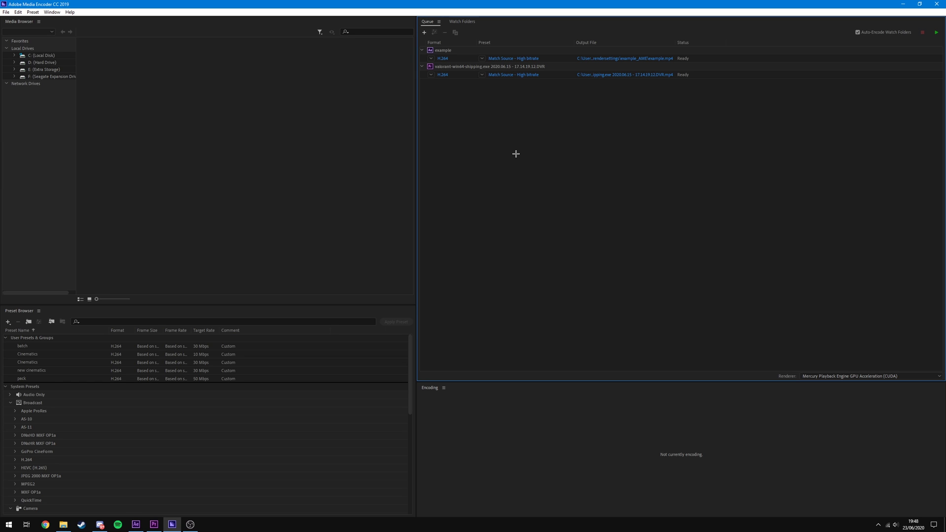
Step: Open the export settings of the queued example composition and choose H.264 as the format
left_click(445, 48)
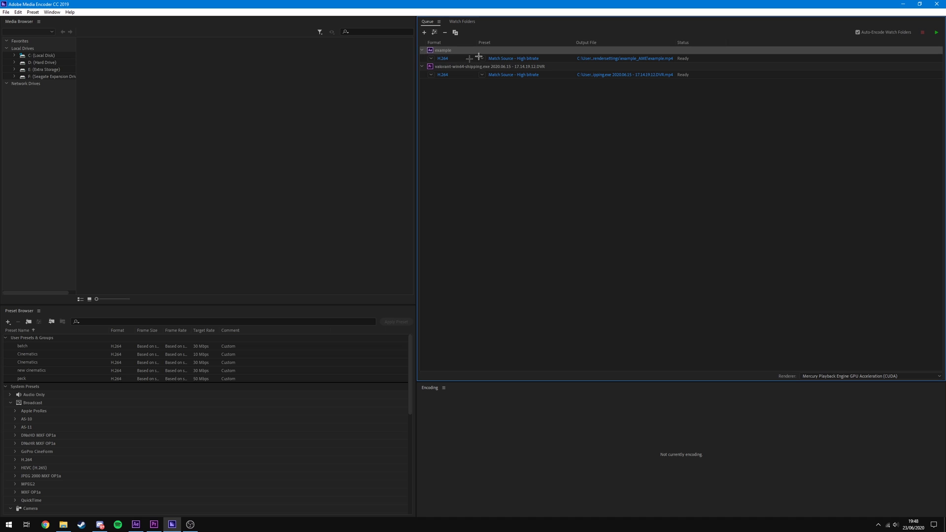
left_click(443, 59)
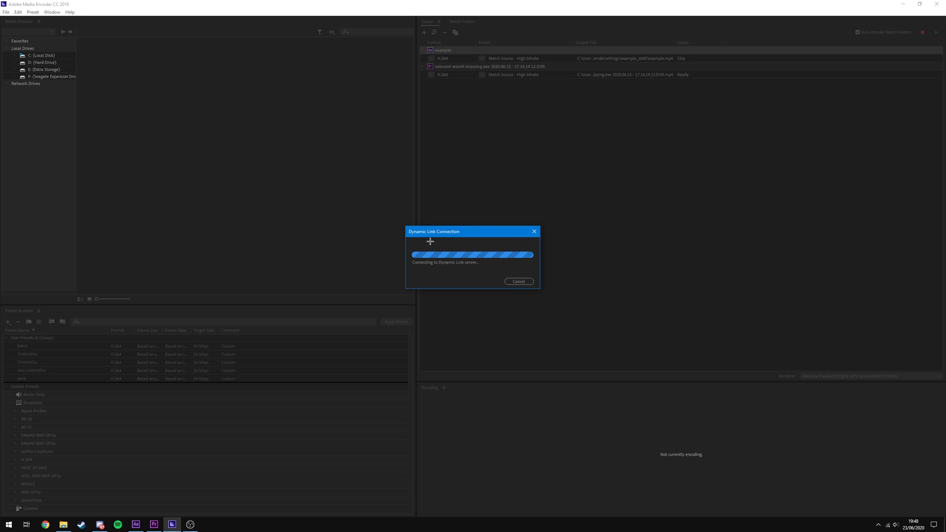
left_click_drag(447, 60, 476, 67)
left_click(604, 92)
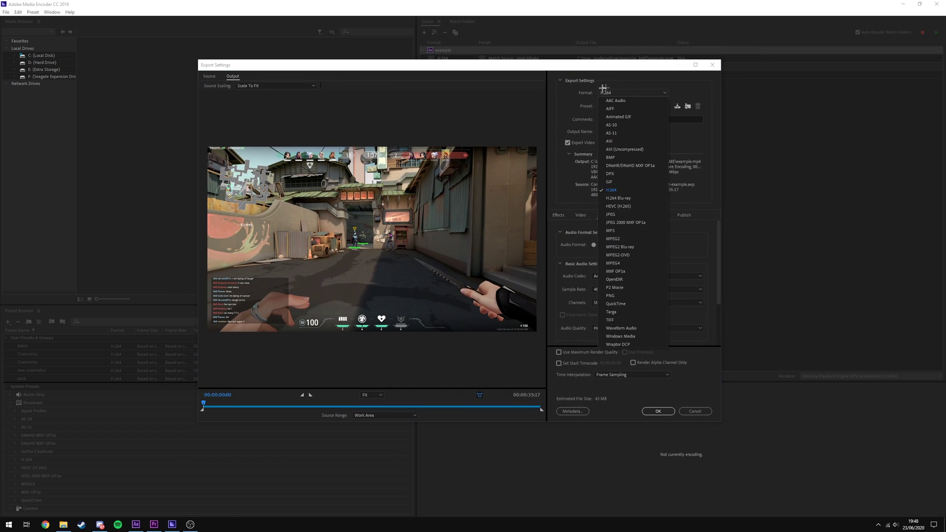
left_click(614, 189)
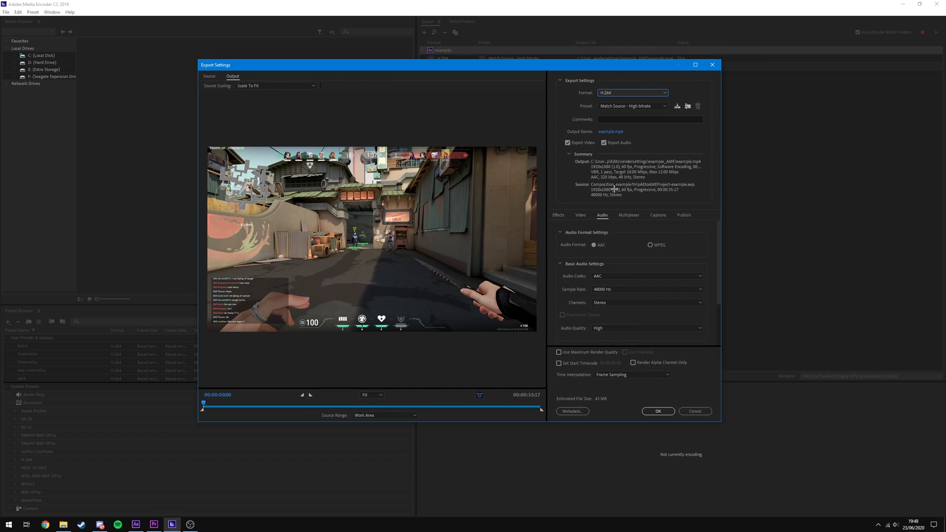
Step: Review the format and preset choices, the output file's save location and the effects options for the export
left_click(609, 92)
left_click(609, 92)
left_click(611, 110)
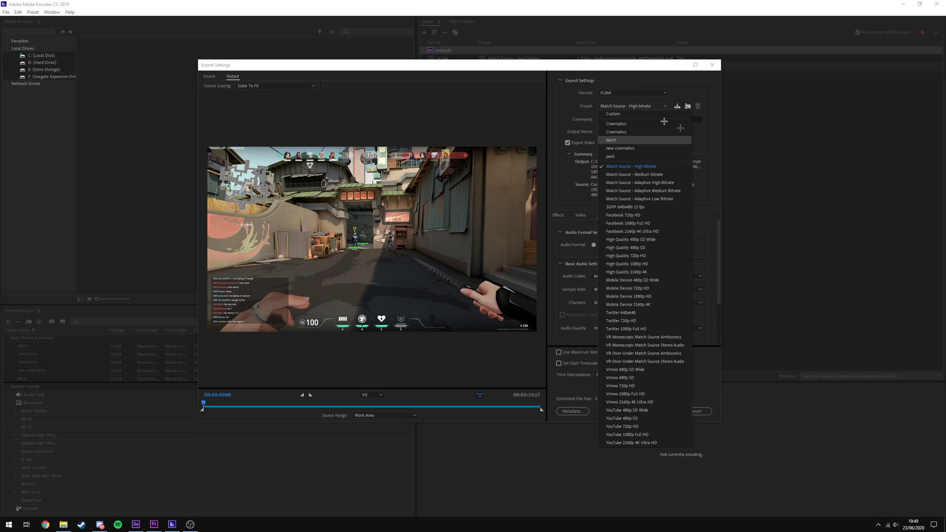
left_click(612, 109)
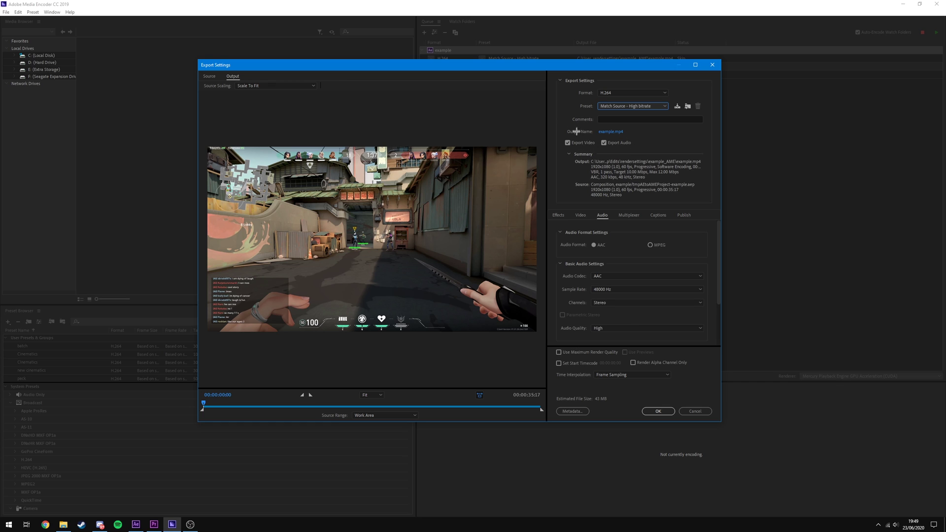
left_click(611, 132)
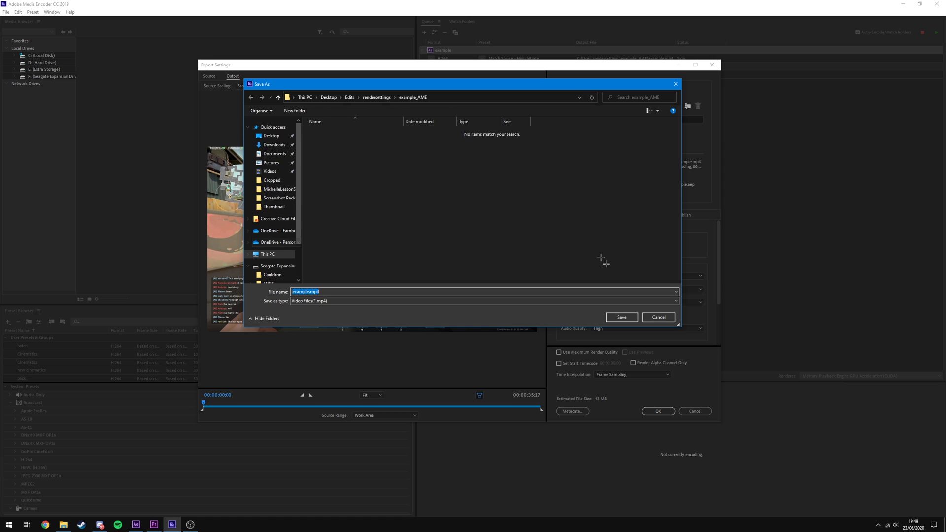
left_click(658, 318)
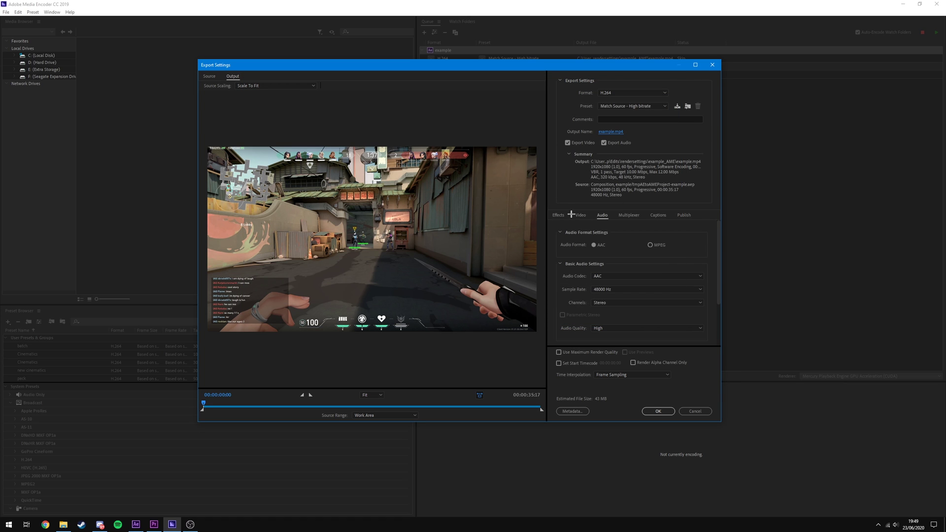
left_click_drag(719, 234, 664, 188)
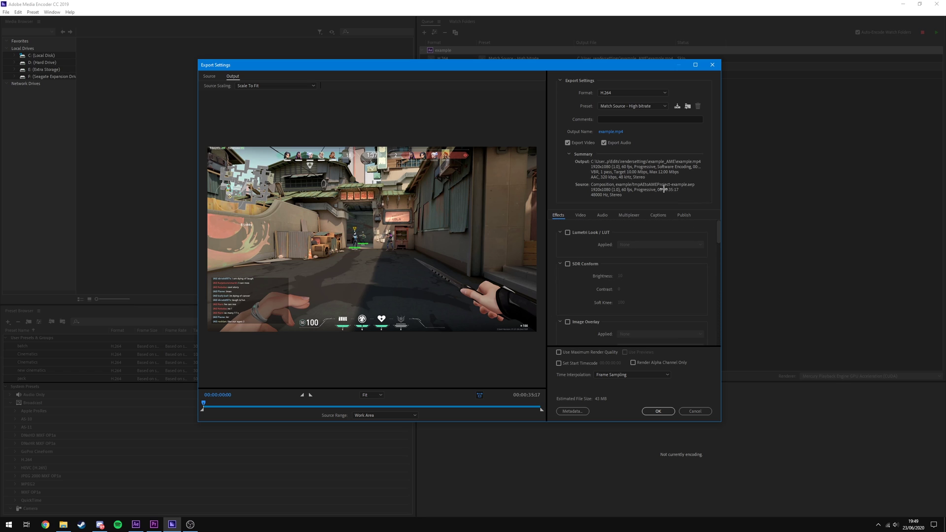
Step: Enable Render at Maximum Depth in the video export settings
left_click(578, 216)
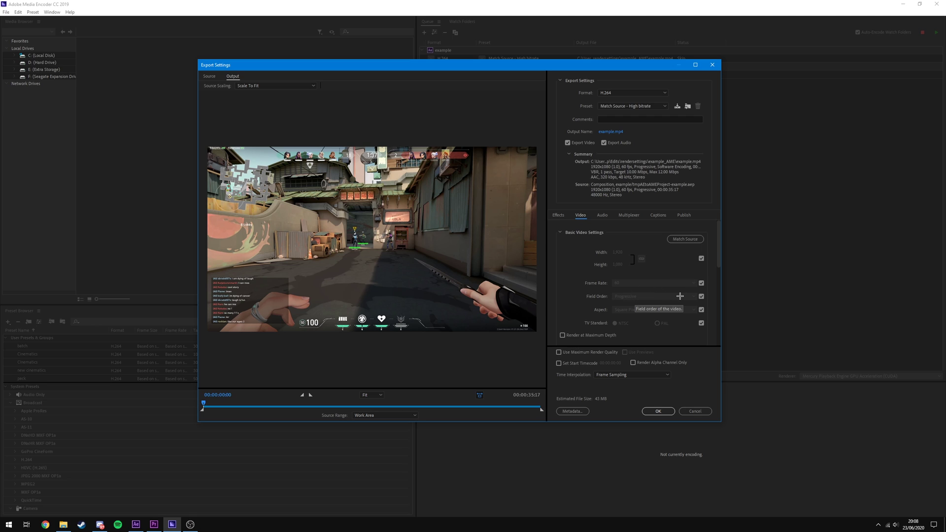
left_click(579, 297)
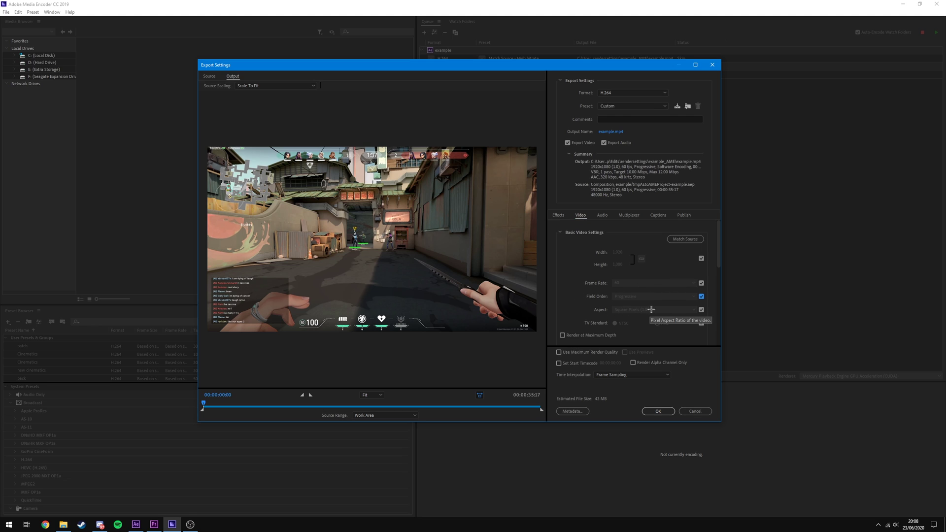
scroll(640, 296, "down", 3)
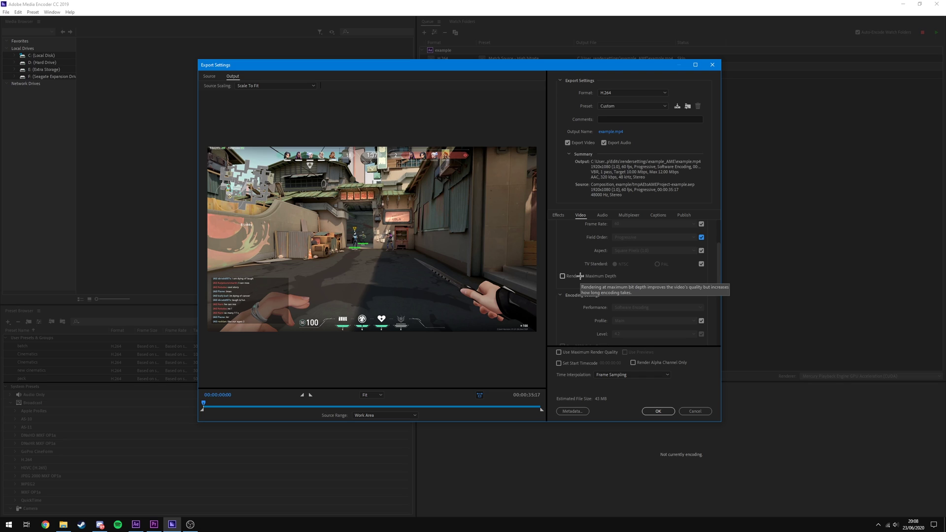
left_click(580, 276)
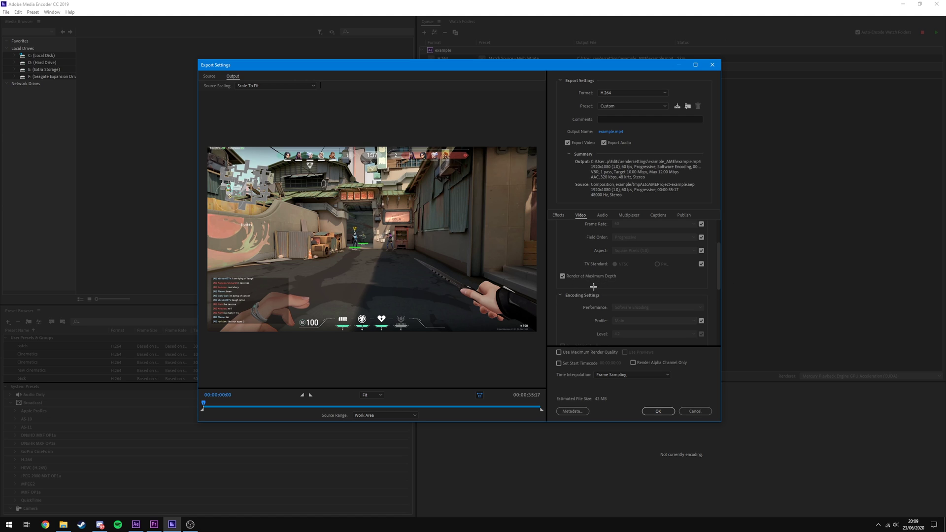
Step: Stop matching the encoding profile to the source and set the profile to High
left_click_drag(720, 256, 719, 274)
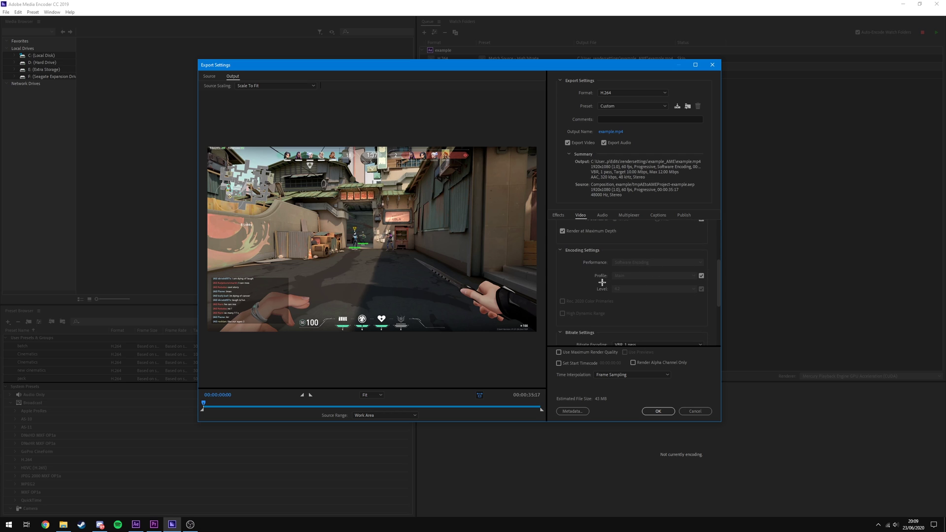
left_click(701, 275)
left_click(646, 276)
left_click(636, 300)
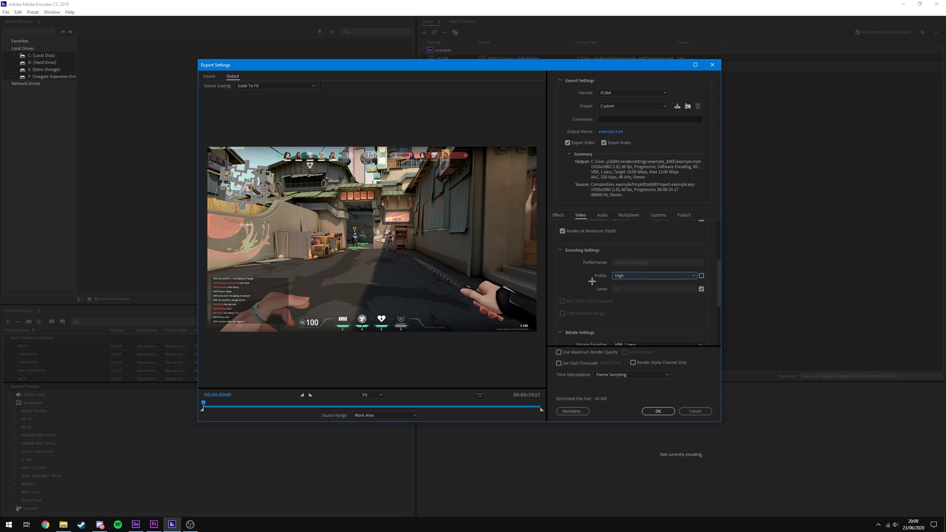
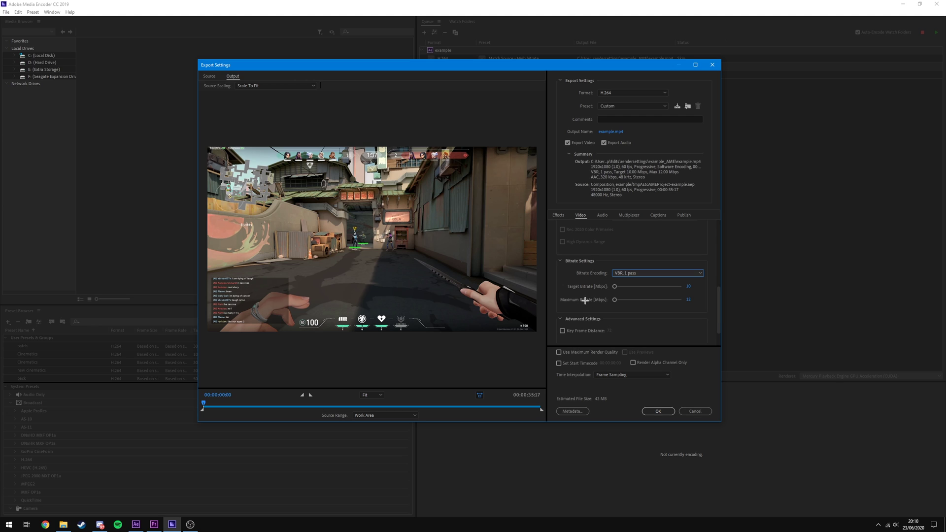
Step: Choose VBR, 1 pass as the bitrate encoding
mouse_move(585, 299)
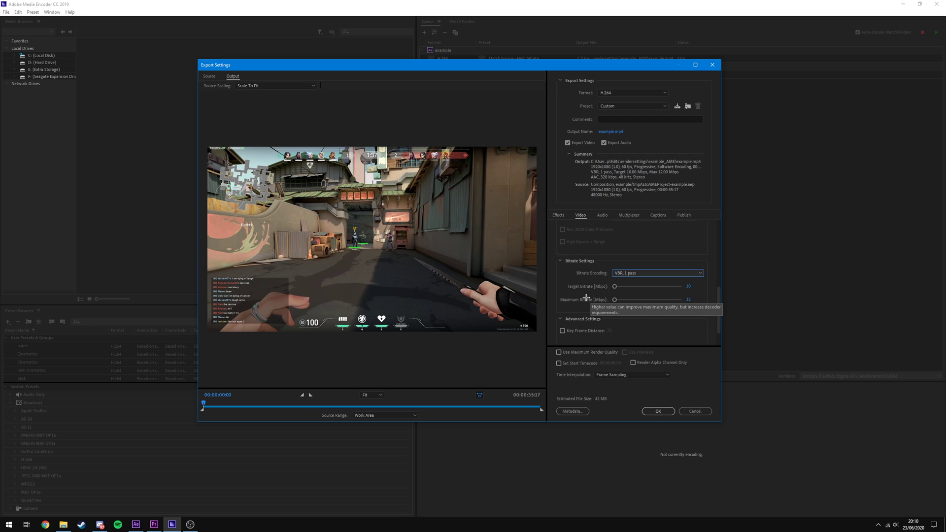
left_click(640, 273)
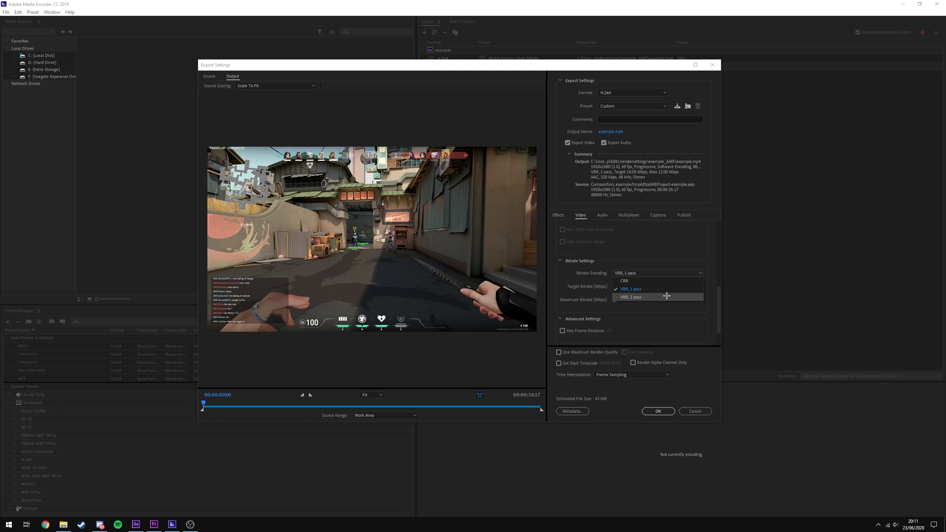
left_click(631, 290)
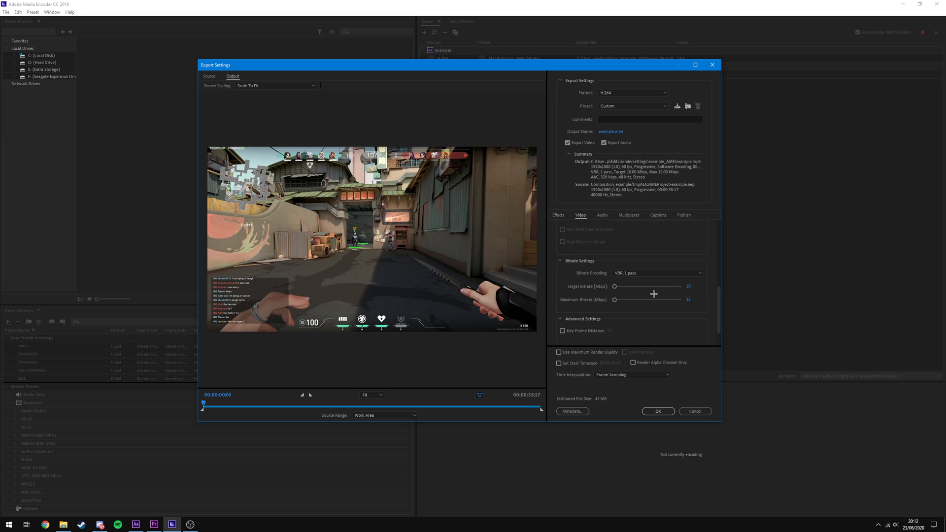
scroll(717, 290, "up", 5)
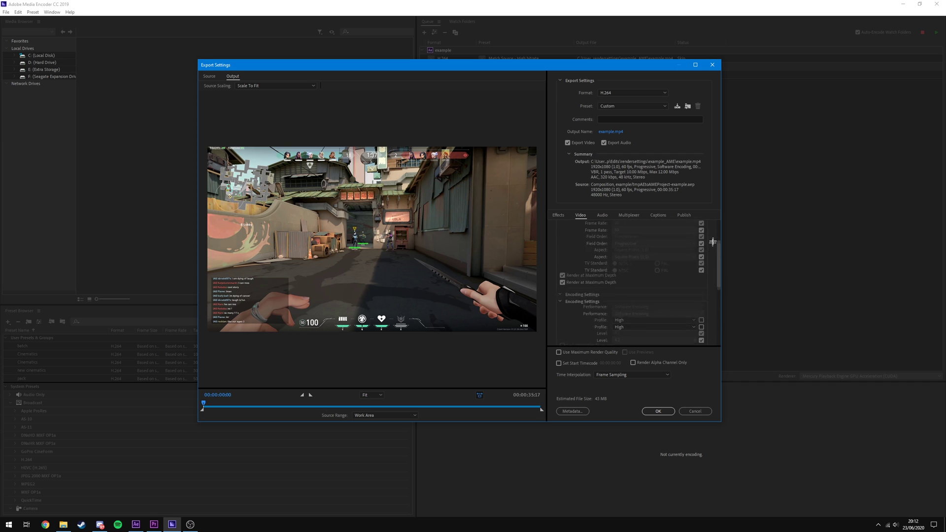
scroll(718, 250, "down", 5)
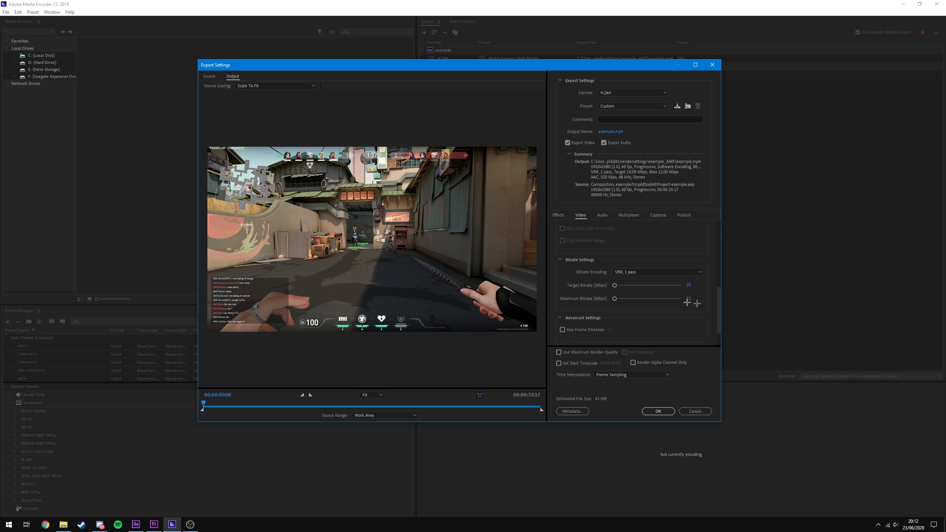
Step: Set the target bitrate to 30 Mbps and the maximum bitrate to 40 Mbps
left_click(689, 285)
type("30")
key("Return")
left_click(689, 298)
type("40")
key("Return")
Step: Enable Use Maximum Render Quality in the example composition's export settings
left_click_drag(719, 290, 719, 303)
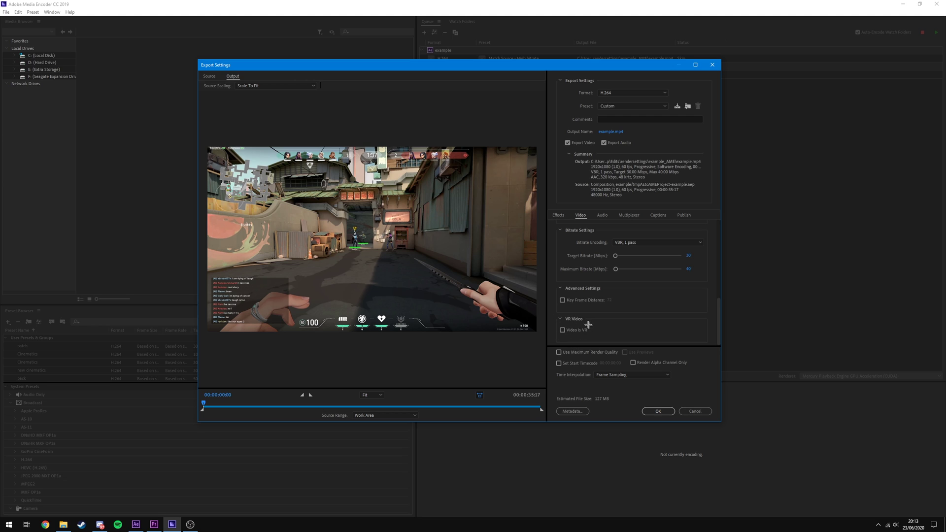
left_click(598, 352)
left_click_drag(719, 336, 720, 264)
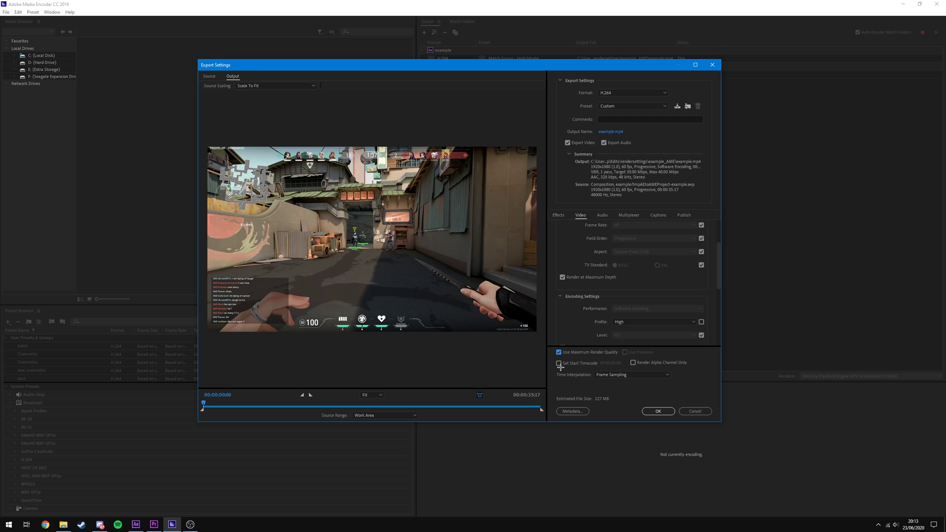
Step: Choose Work Area as the source range for the example composition's export
left_click(365, 415)
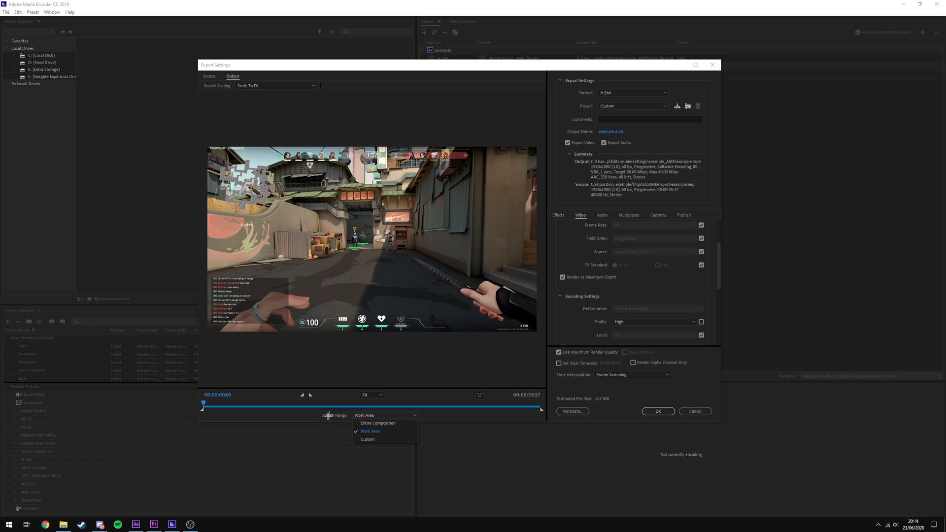
left_click(362, 431)
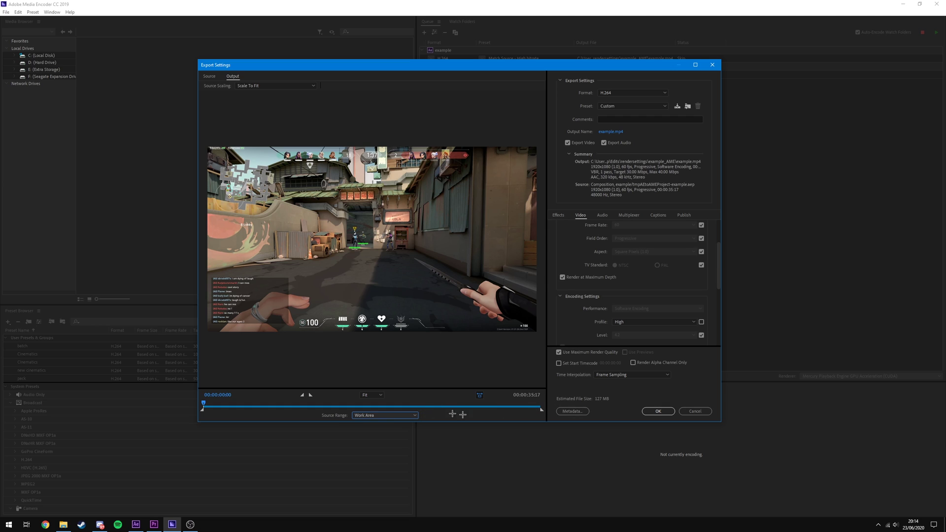
left_click(634, 363)
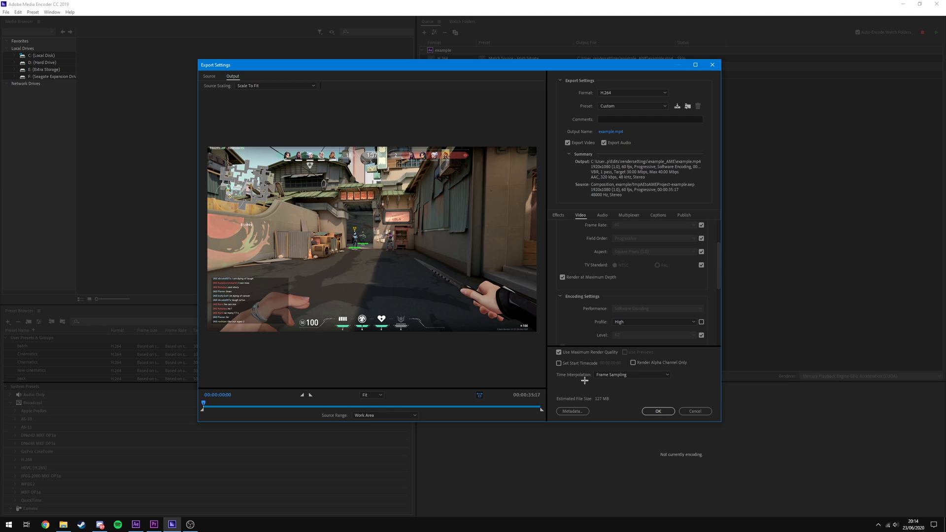
Step: Set the time interpolation of the example composition's export to Frame Blending
left_click(613, 376)
left_click(626, 390)
left_click(622, 377)
left_click(619, 390)
left_click(620, 376)
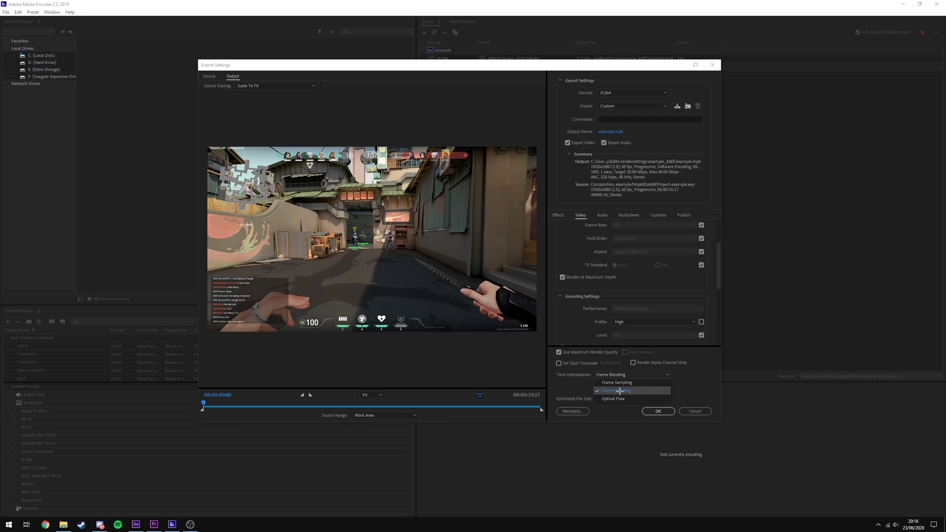
left_click(629, 392)
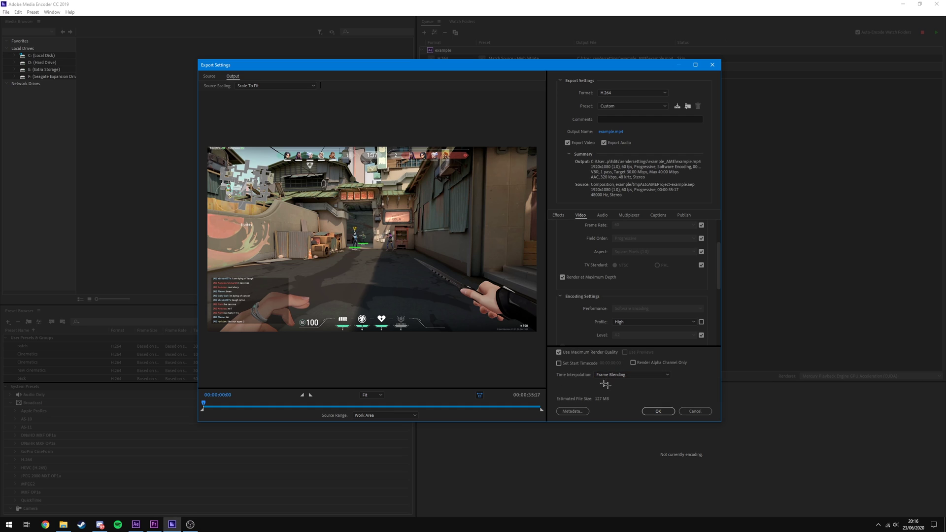
Step: Check the audio format, sample rate, quality, bitrate and precedence options for the example composition
left_click(603, 215)
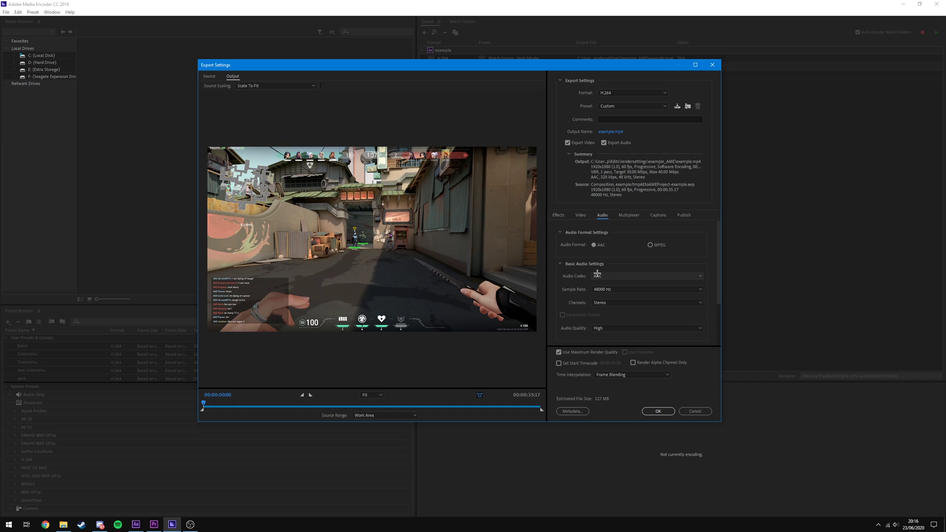
left_click(596, 289)
left_click(622, 284)
left_click(606, 327)
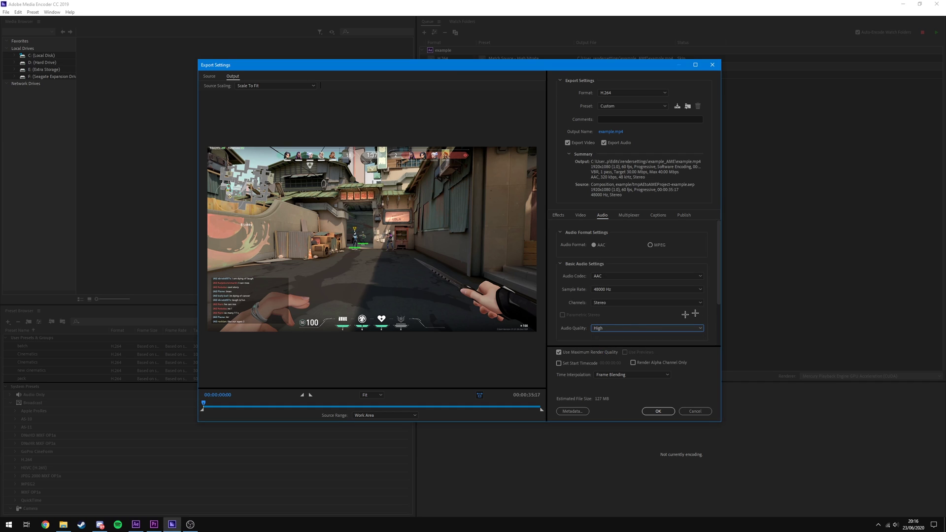
left_click_drag(719, 301, 721, 341)
left_click(619, 298)
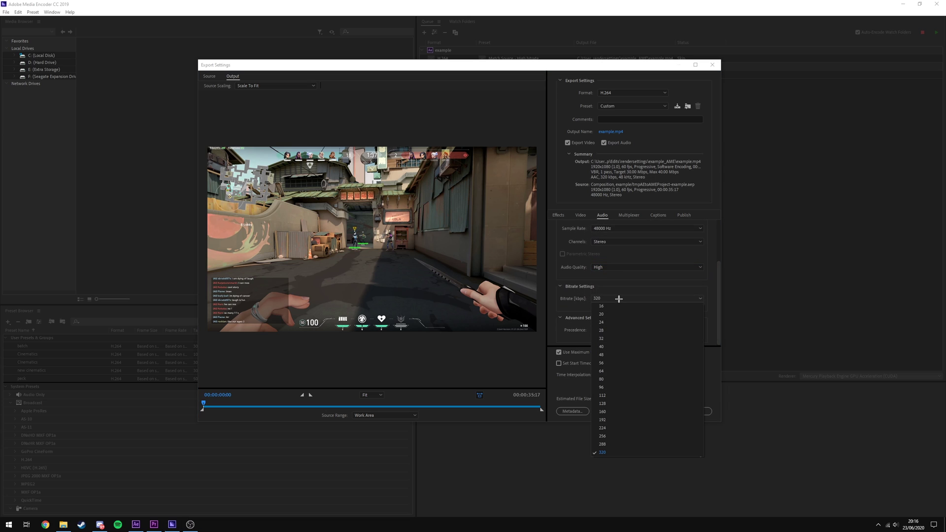
left_click(577, 300)
left_click(600, 300)
left_click(562, 330)
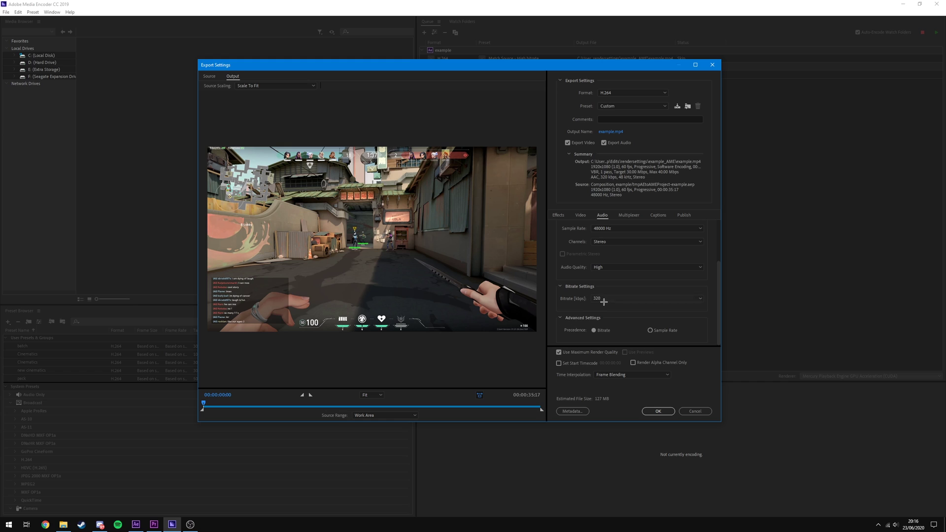
left_click(590, 299)
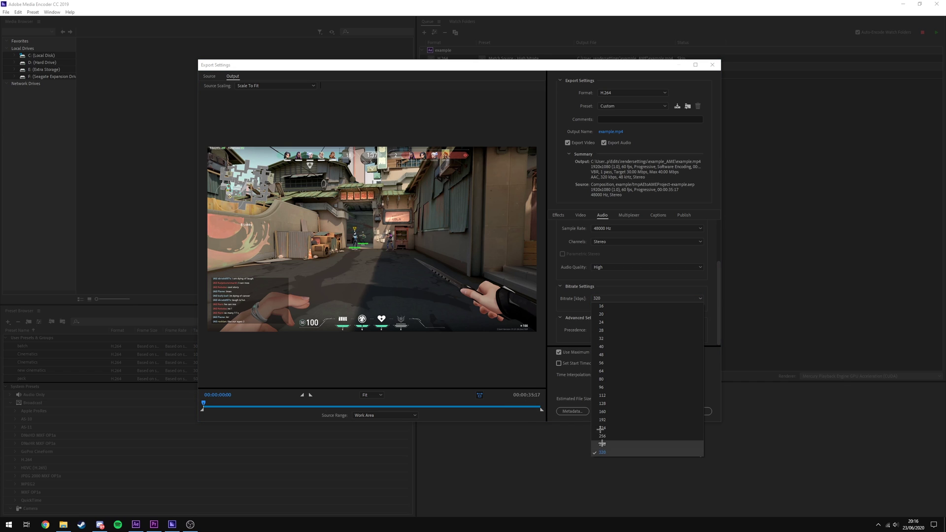
left_click(575, 305)
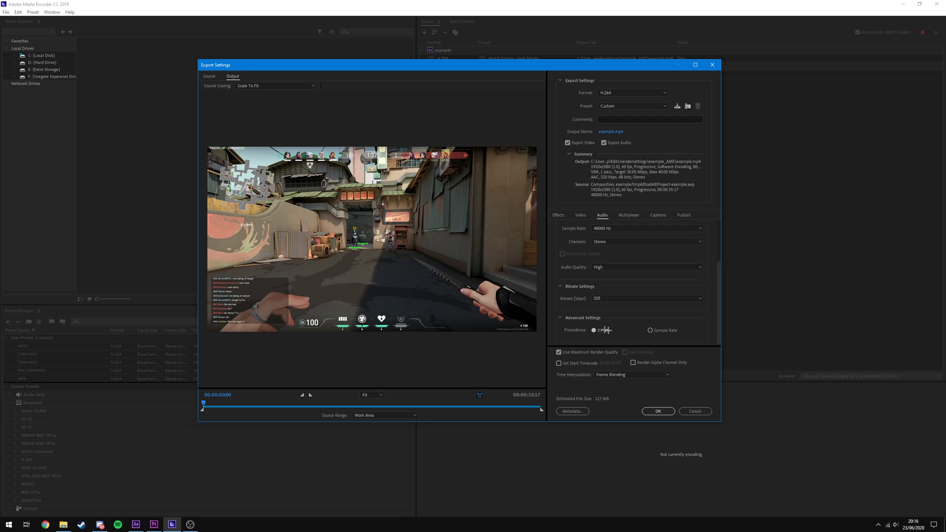
Step: Check the multiplexer and captions settings and accept the example composition's export settings
left_click(630, 216)
left_click(621, 245)
left_click(619, 252)
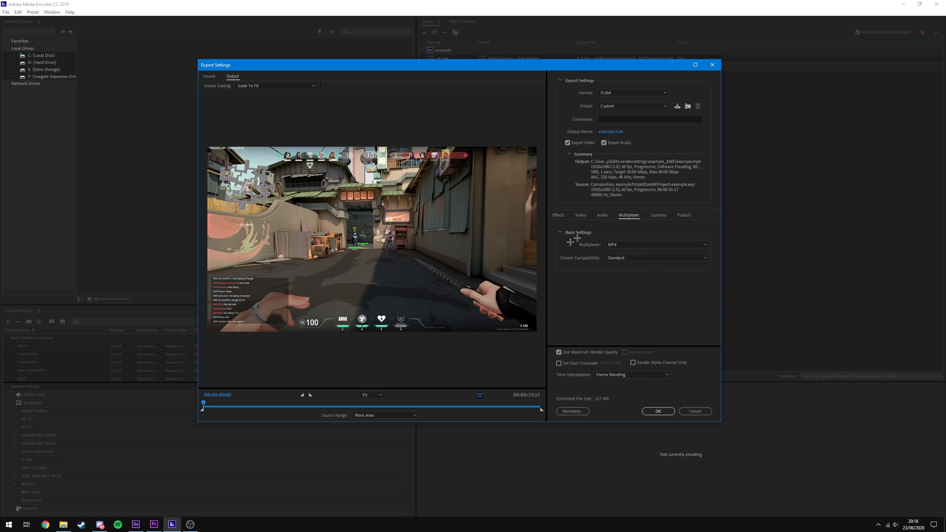
left_click(657, 216)
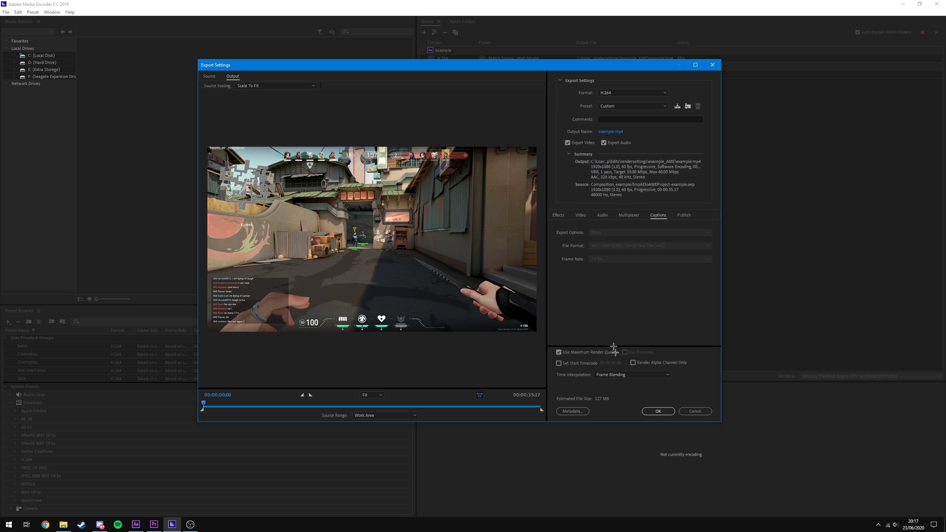
left_click(658, 411)
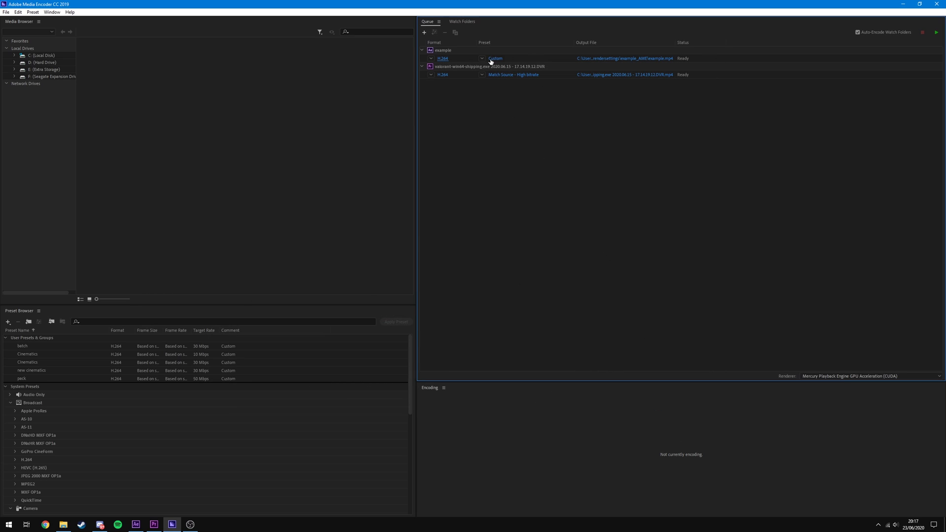
Step: Check the save folder and file name of the example composition's output, leaving them as they are
left_click(655, 58)
left_click_drag(353, 25, 560, 96)
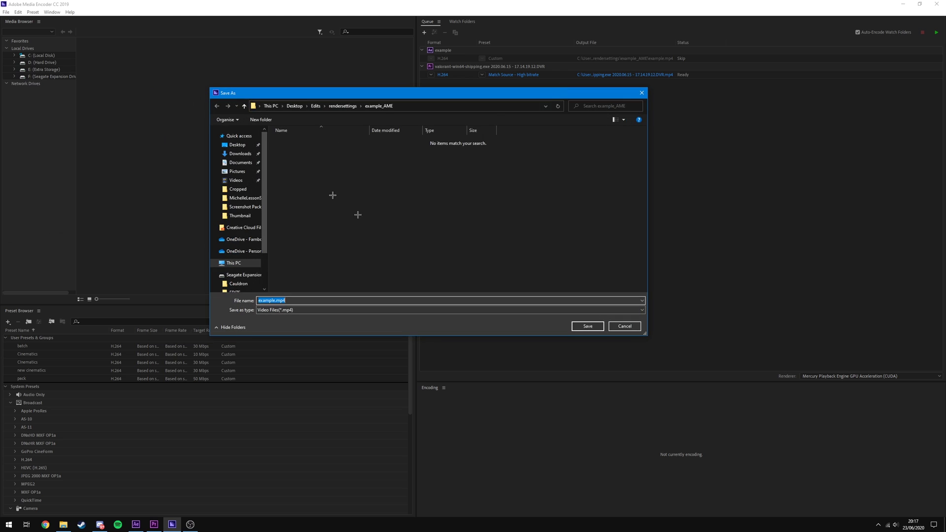
left_click(631, 324)
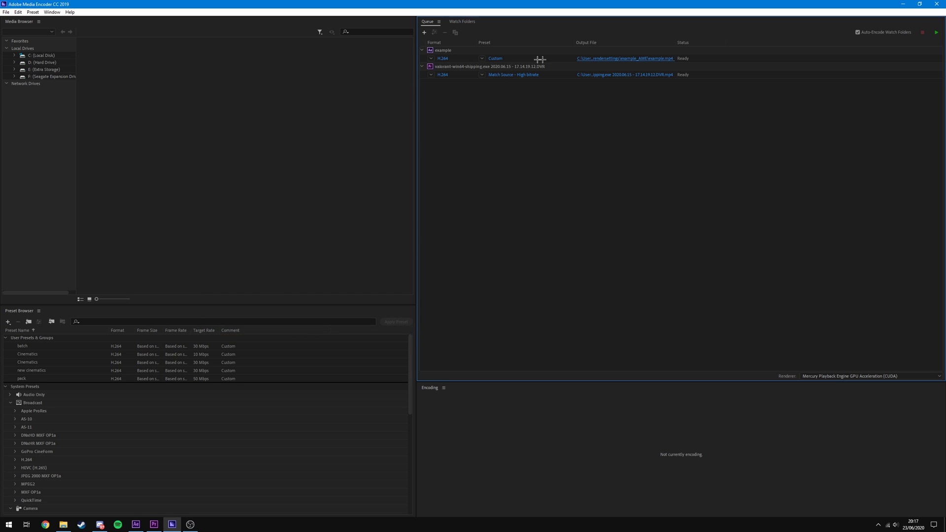
Step: Reopen the example composition's export settings, review the video options and accept them
left_click(494, 58)
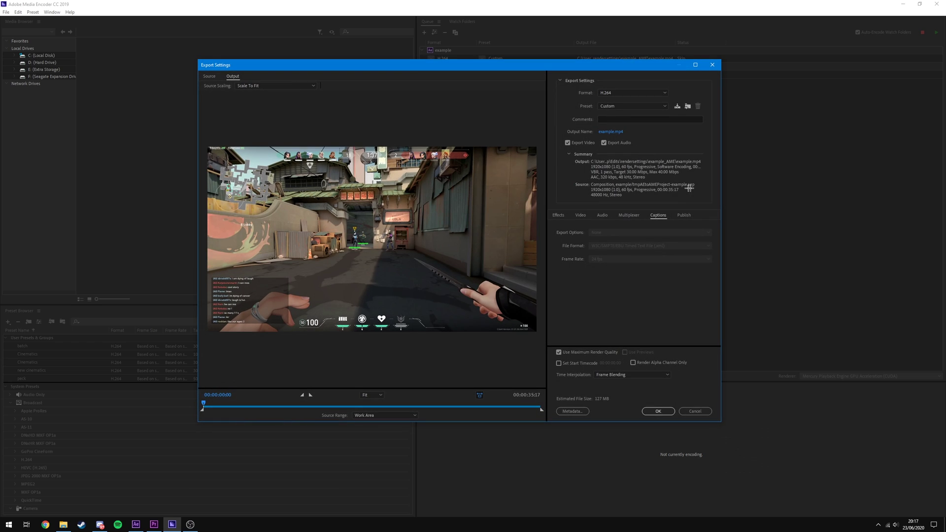
left_click(584, 215)
left_click_drag(718, 244, 733, 318)
left_click(660, 411)
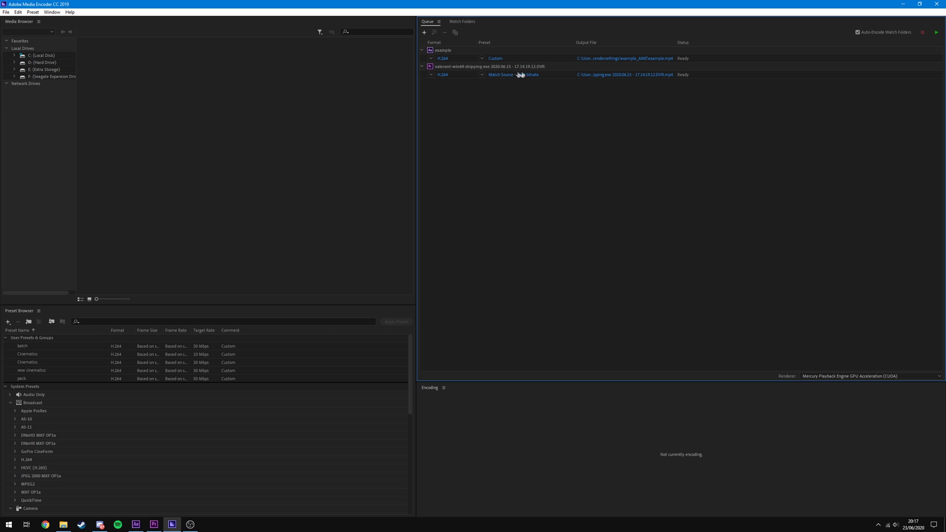
Step: Open the export settings of the queued Premiere Pro sequence and shift the dialog so its queue entry shows
mouse_move(511, 77)
mouse_move(495, 62)
left_click(501, 75)
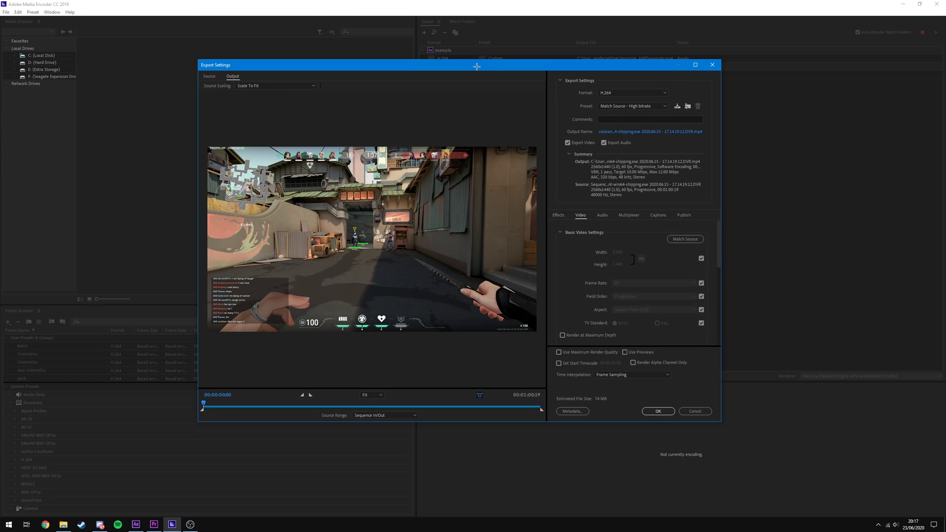
left_click_drag(477, 66, 480, 77)
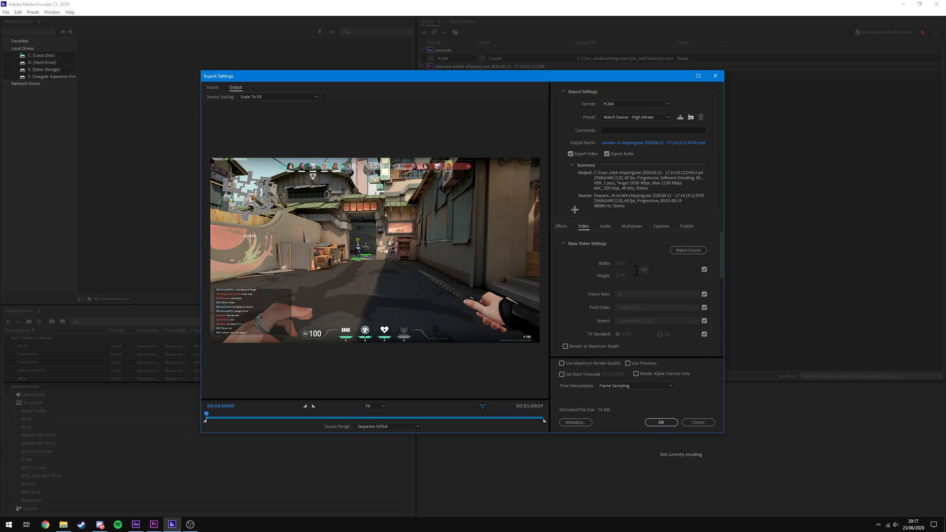
Step: Enable Render at Maximum Depth for the Premiere Pro sequence
left_click(653, 113)
left_click(643, 111)
scroll(636, 244, "down", 2)
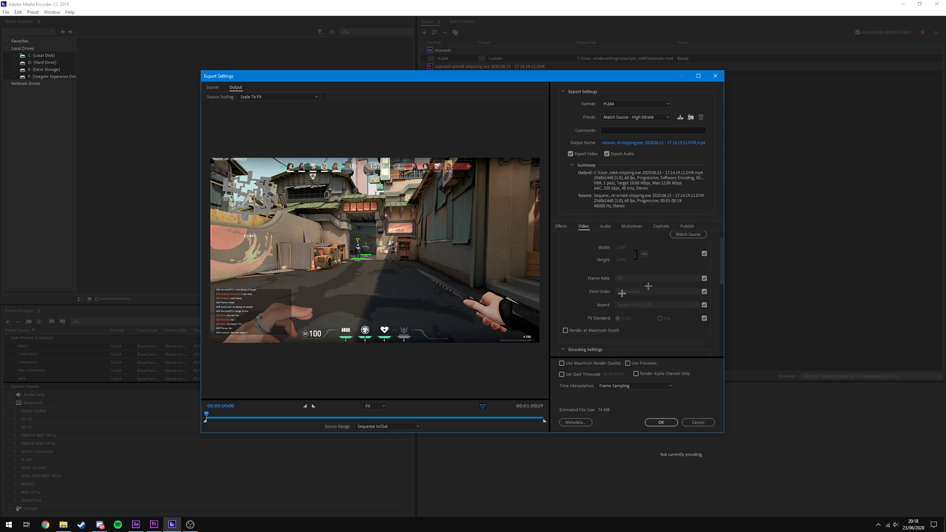
left_click(565, 330)
Step: Choose VBR, 1 pass as the bitrate encoding for the Premiere Pro sequence
scroll(720, 266, "down", 2)
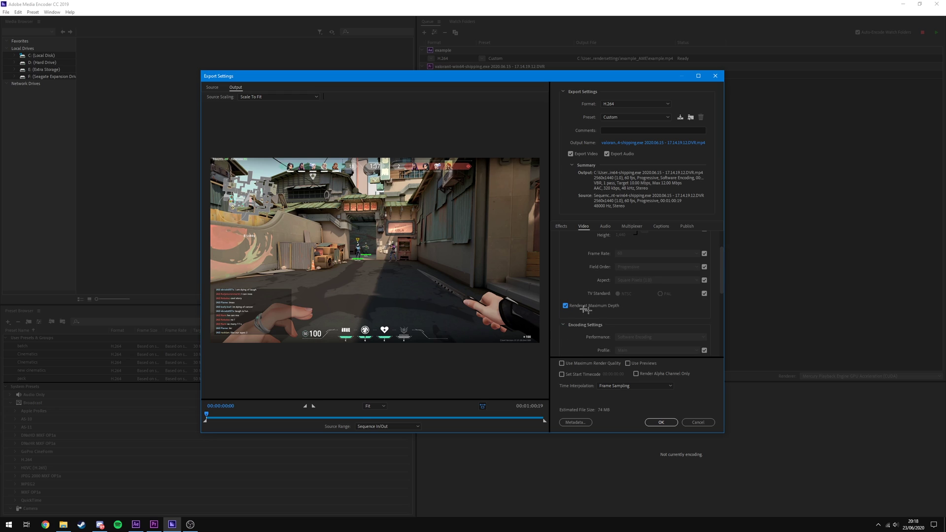
scroll(710, 276, "down", 4)
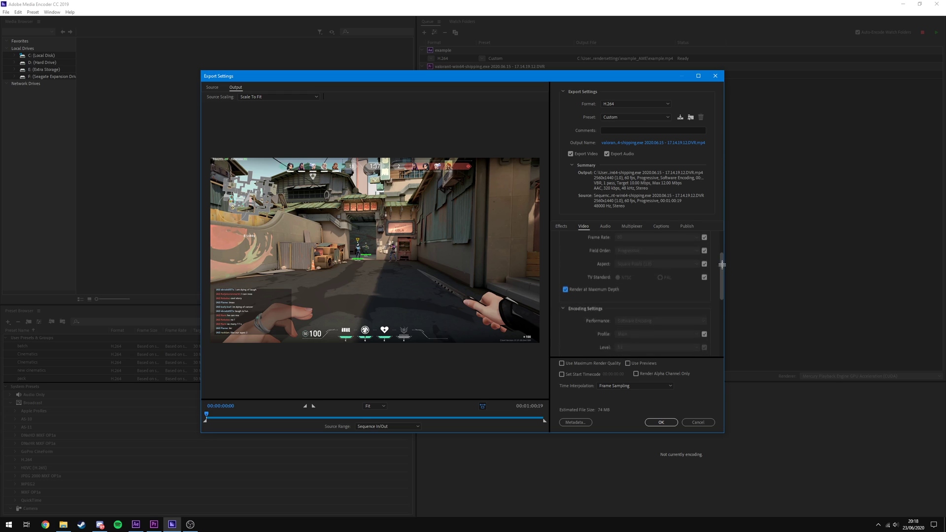
left_click(695, 294)
left_click(690, 312)
left_click_drag(723, 289, 722, 316)
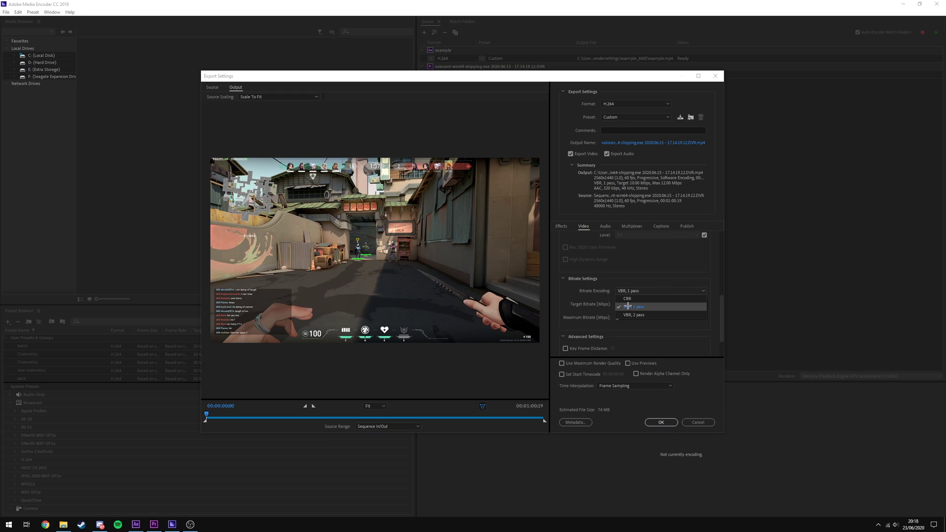
left_click_drag(722, 317, 721, 318)
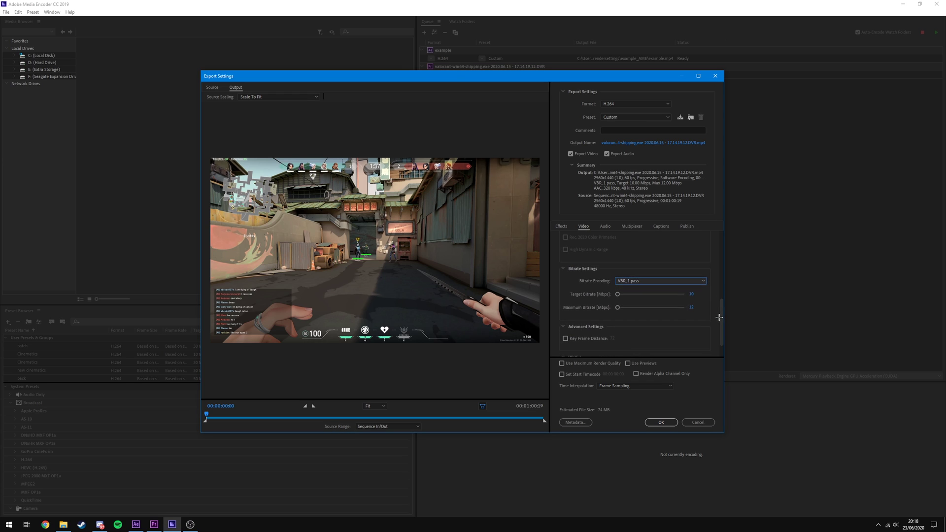
Step: Set the Premiere Pro sequence's target bitrate to 45 Mbps and its maximum bitrate to 70 Mbps
type("5")
key("Return")
left_click(691, 309)
type("70")
key("Return")
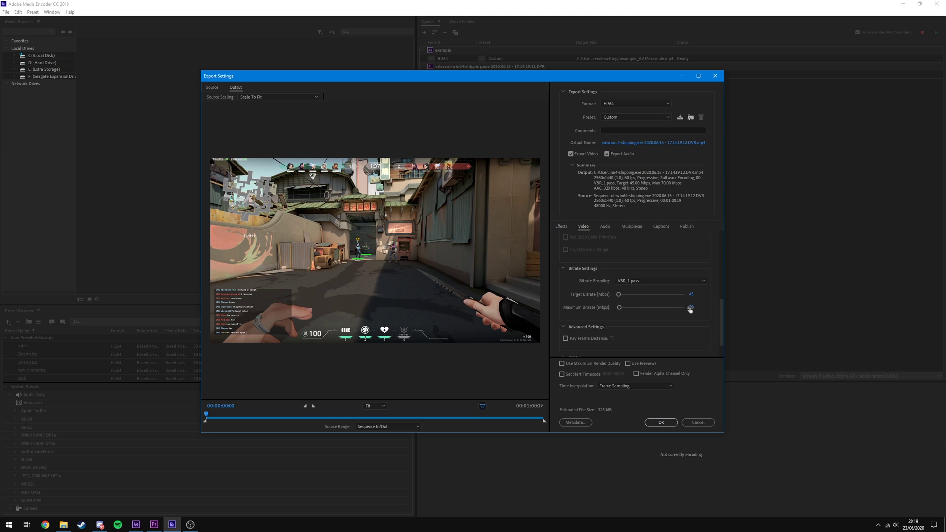
Step: Enable Use Maximum Render Quality and set the time interpolation to Frame Blending for the Premiere Pro sequence
scroll(700, 313, "down", 1)
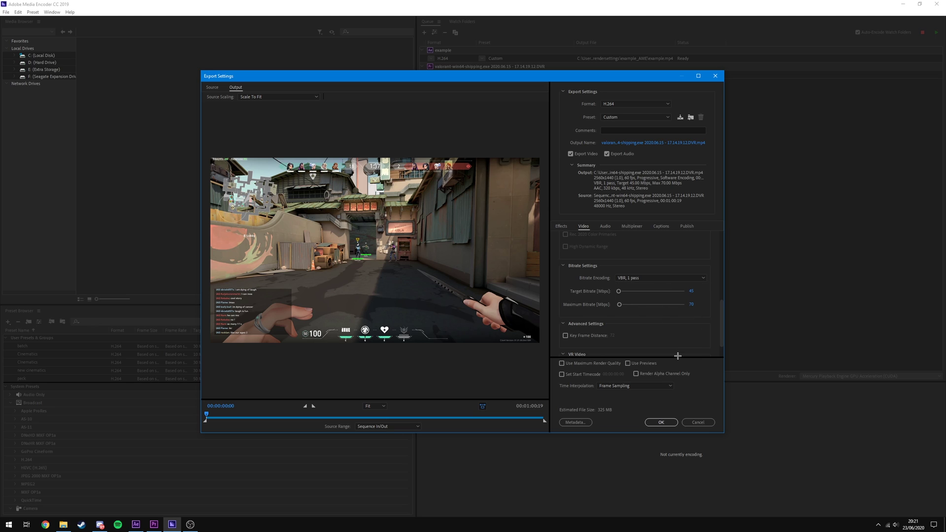
scroll(713, 317, "down", 1)
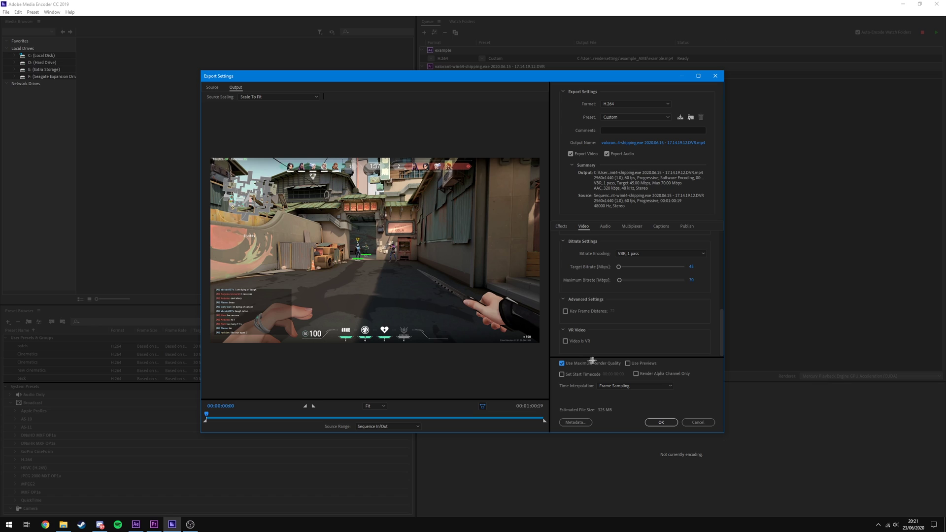
left_click(604, 386)
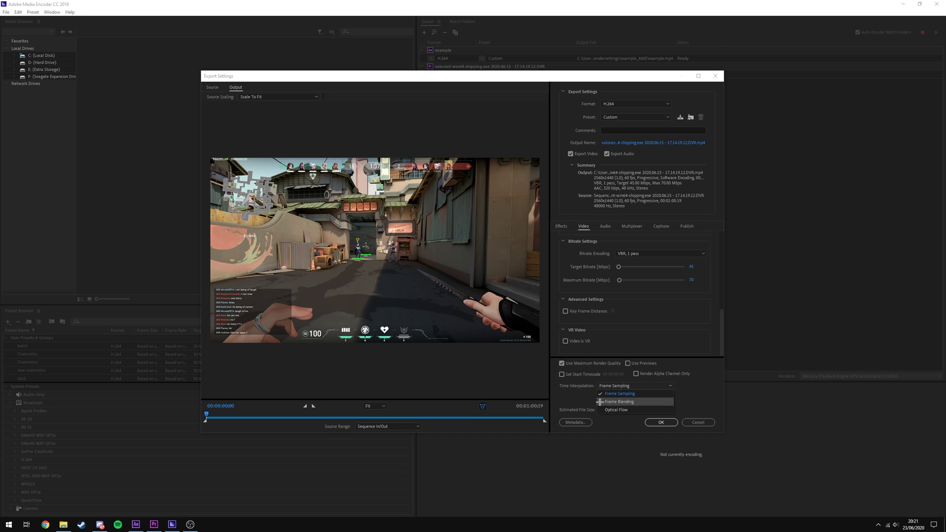
left_click(599, 402)
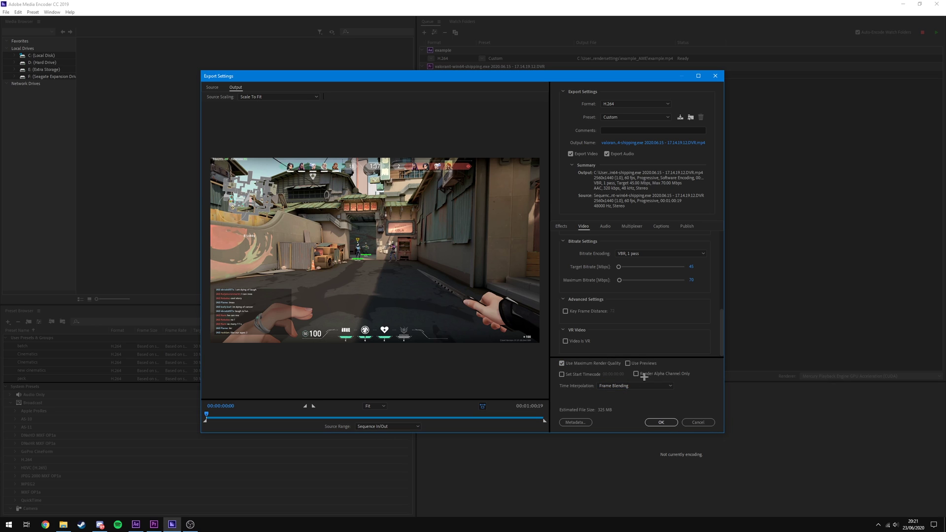
Step: Check the audio and multiplexer settings of the Premiere Pro sequence's export
left_click(609, 224)
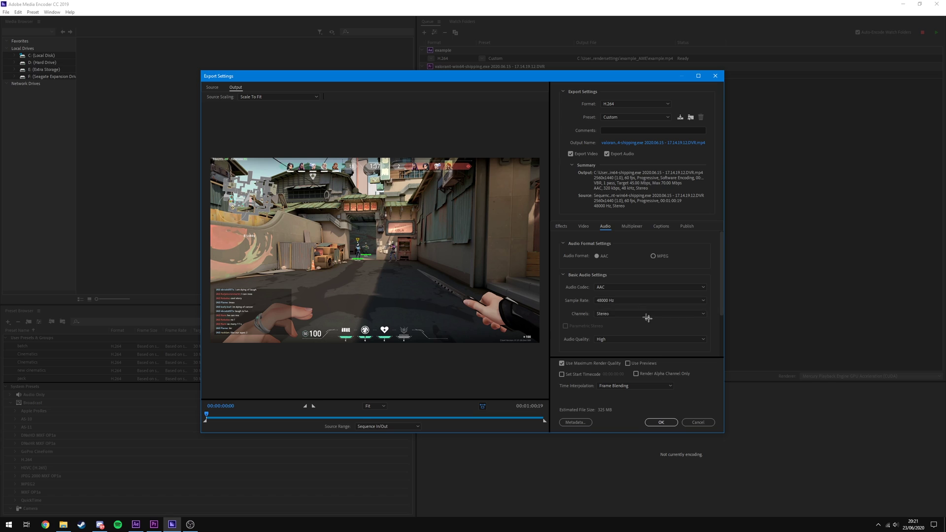
scroll(690, 305, "down", 3)
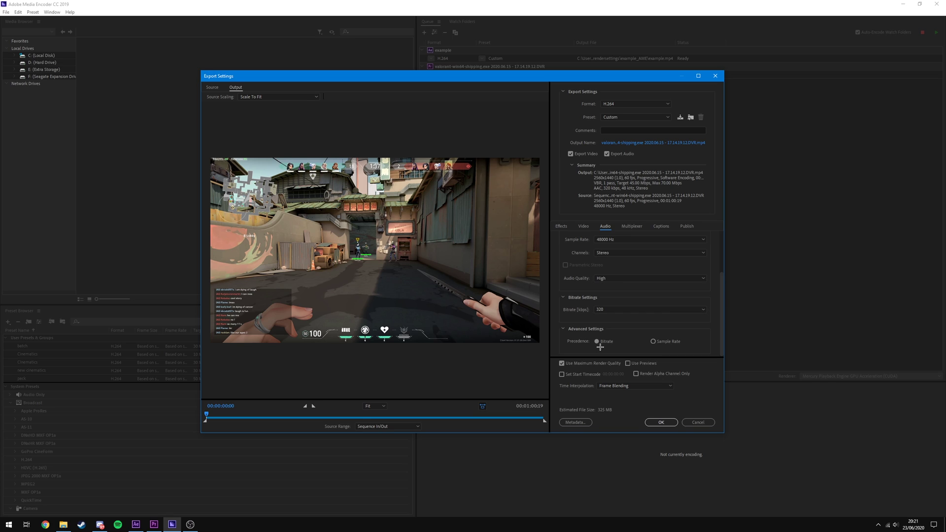
left_click(629, 227)
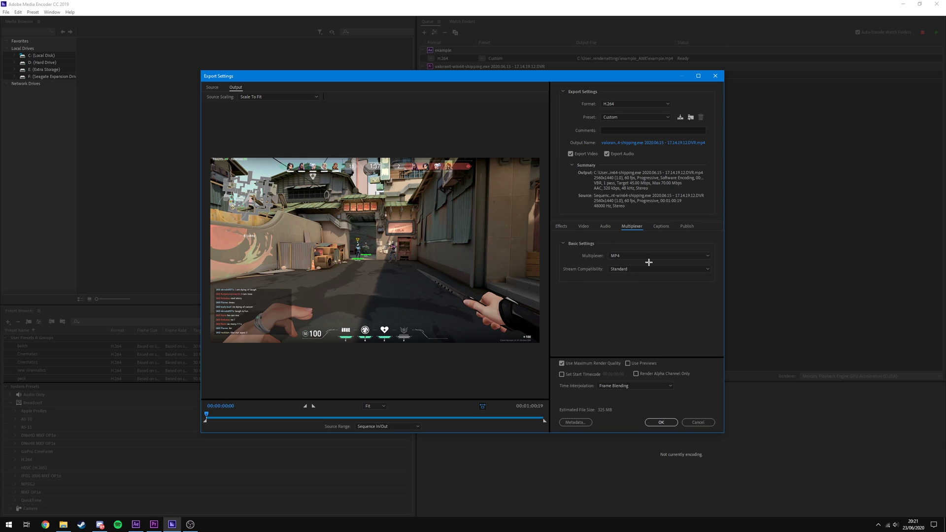
Step: Check the captions settings and save the current export settings as a preset named Tutorial, with publish settings included
left_click(661, 227)
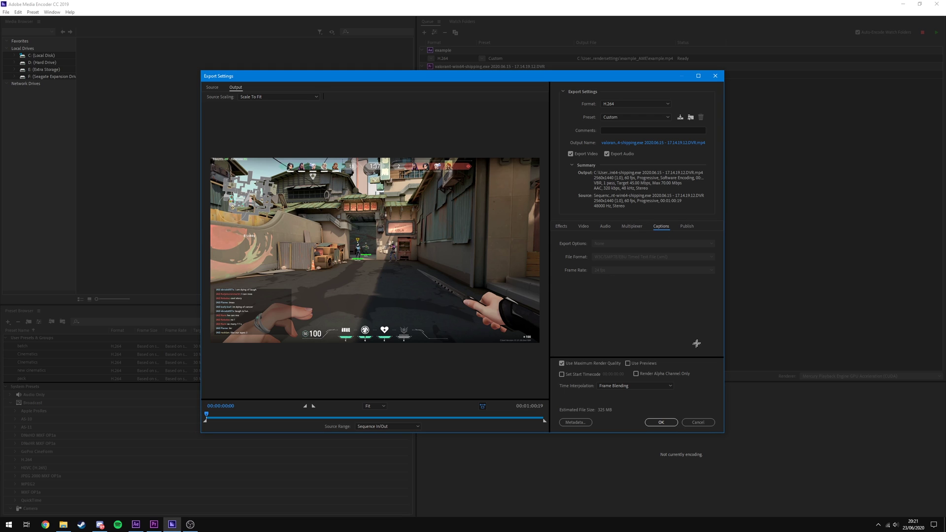
left_click(663, 423)
left_click(680, 117)
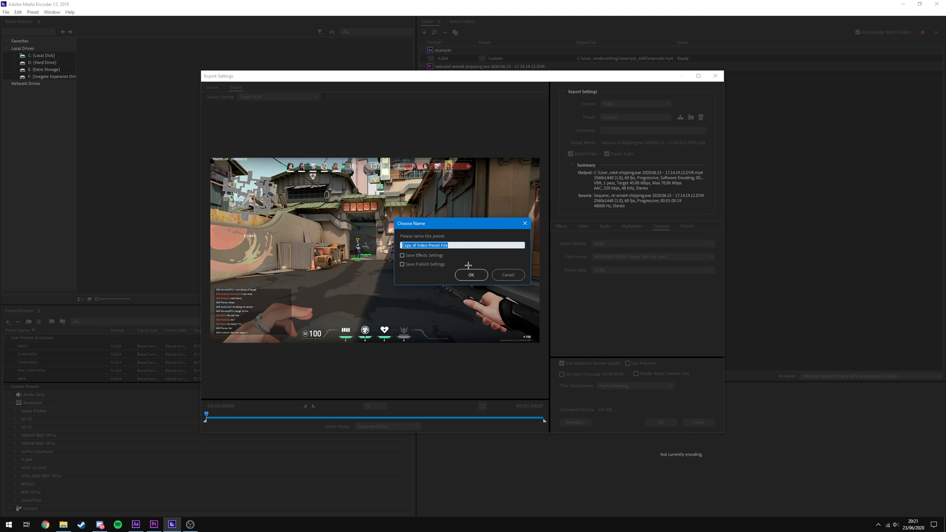
key("BackSpace")
left_click(402, 264)
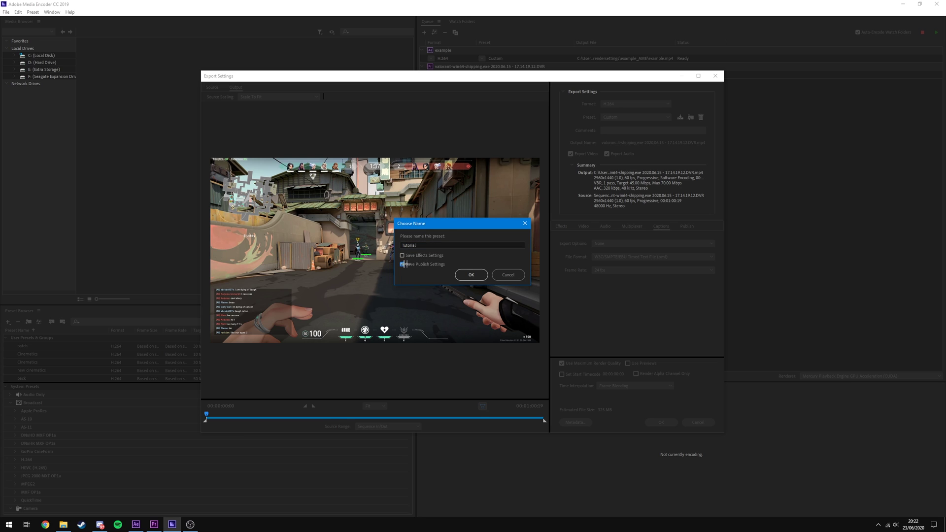
left_click(471, 274)
Step: Check the preset list for the Tutorial preset and leave the export settings without applying changes
left_click(617, 117)
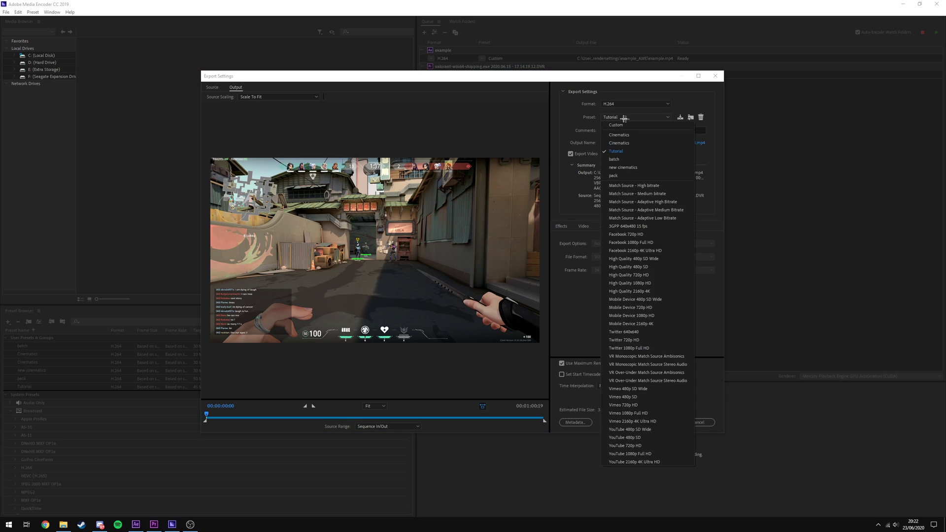
left_click(571, 335)
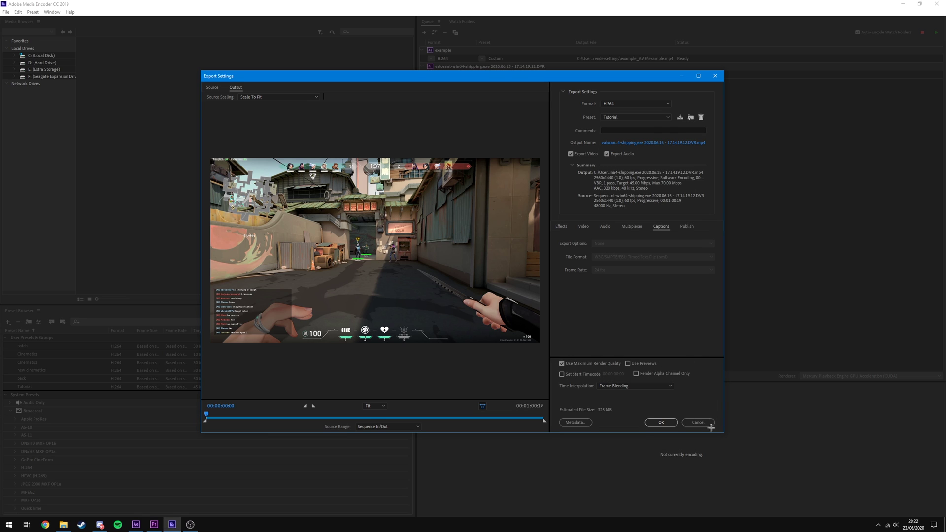
left_click(710, 423)
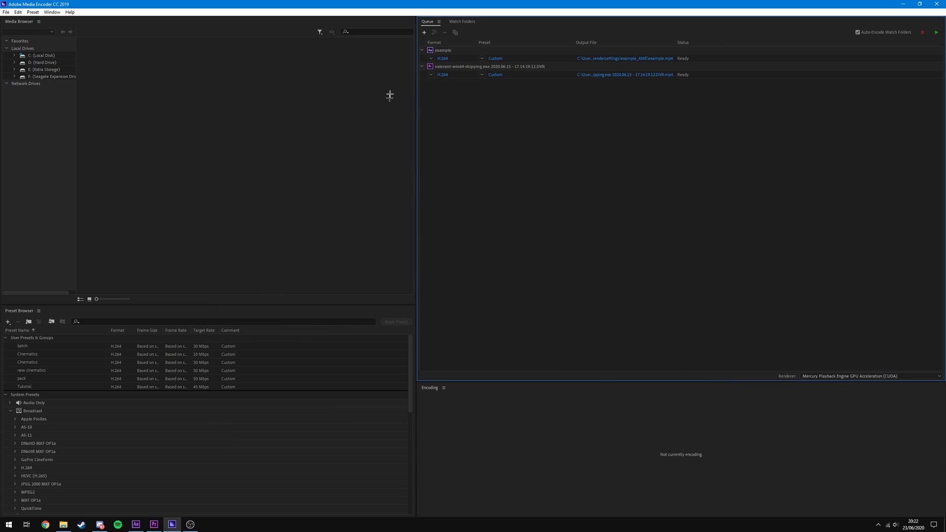
Step: Switch to Premiere Pro, shift the clip slightly later on the timeline and open the sequence's media export settings
key("alt+Tab")
left_click_drag(428, 417, 433, 417)
left_click(17, 12)
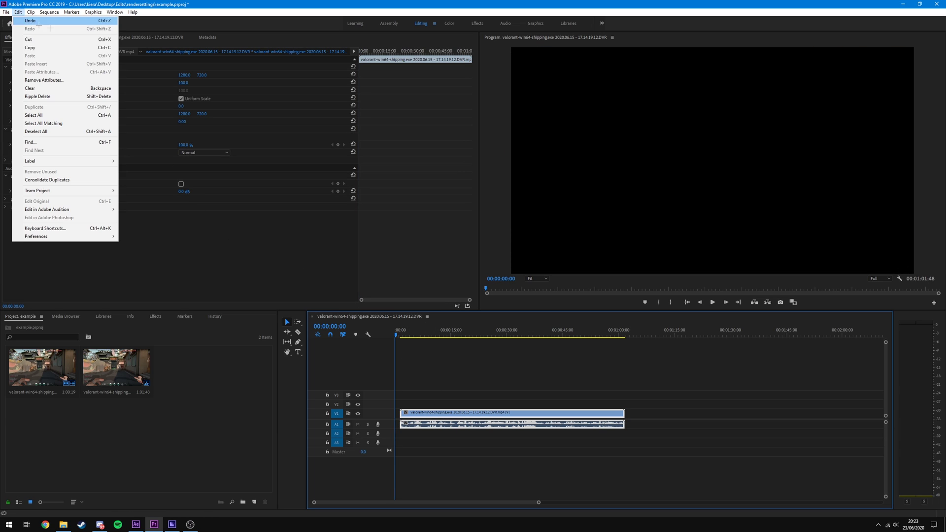
mouse_move(6, 12)
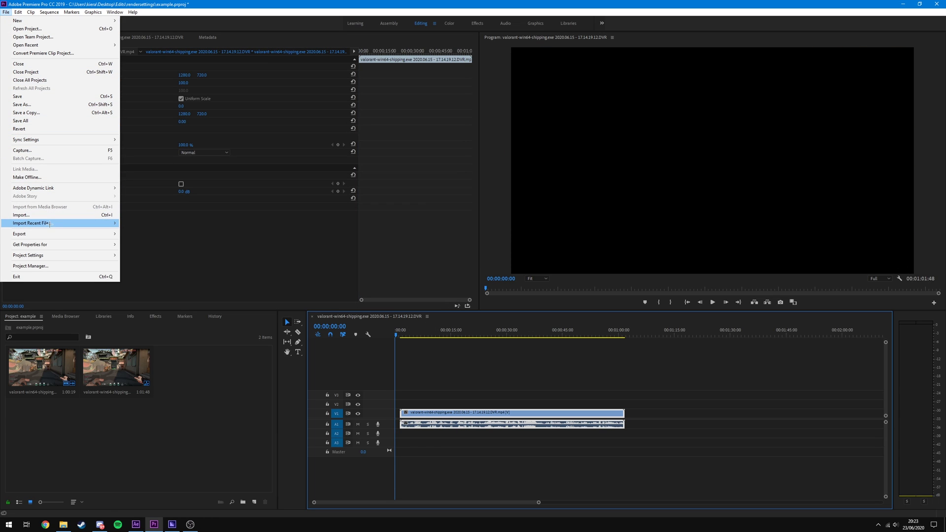
mouse_move(47, 231)
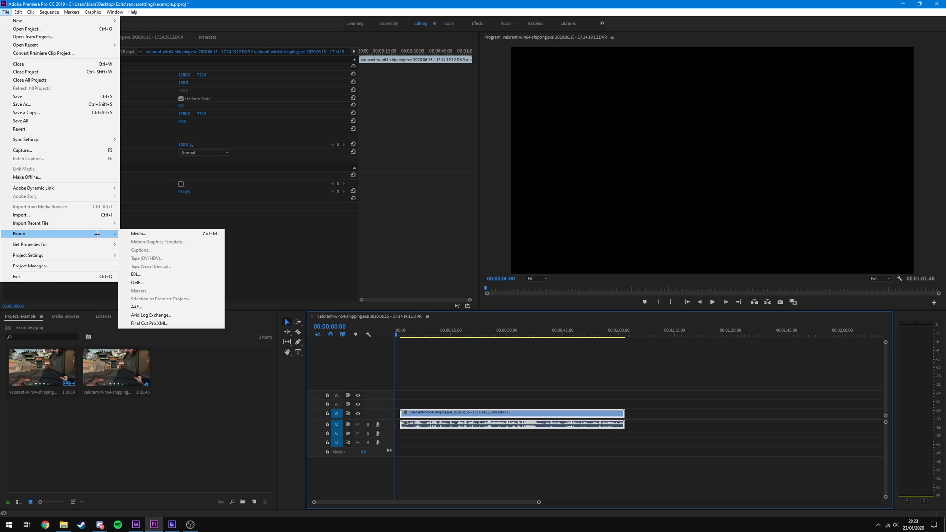
left_click(141, 234)
left_click_drag(344, 70, 345, 69)
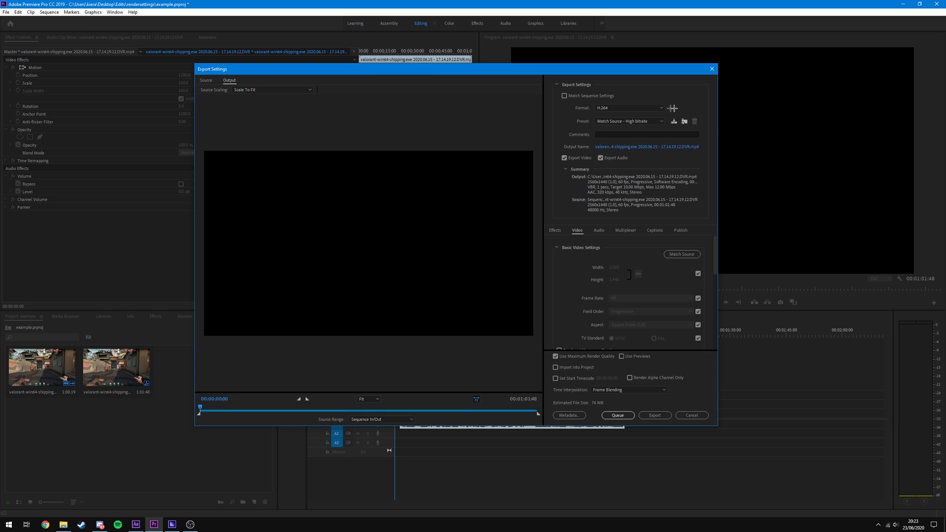
Step: Try the Tutorial preset, set the preset back to Match Source - High bitrate and queue the sequence in Media Encoder
left_click(630, 120)
left_click(610, 155)
left_click(630, 120)
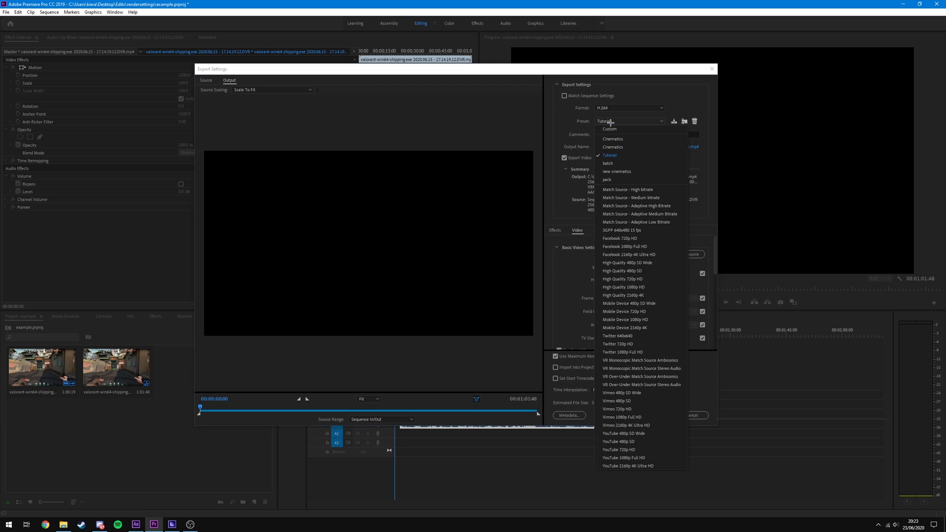
left_click(627, 190)
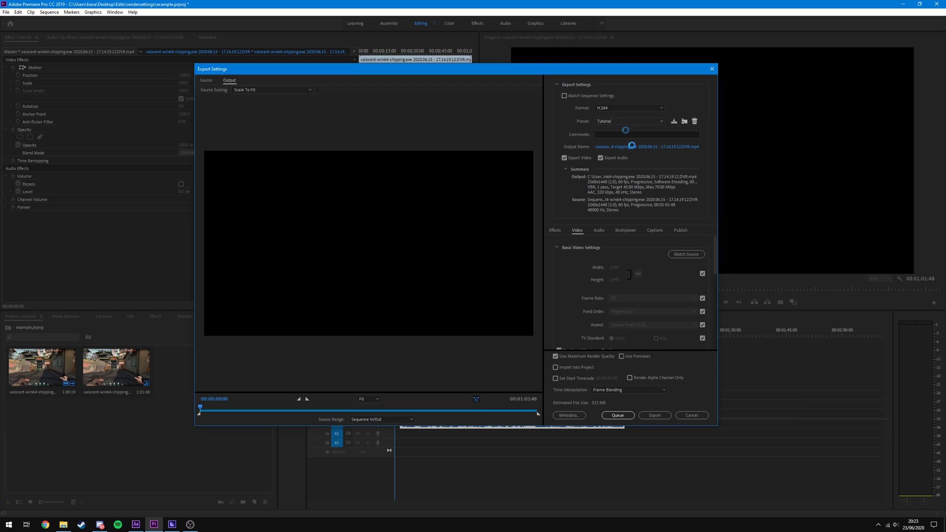
left_click(618, 415)
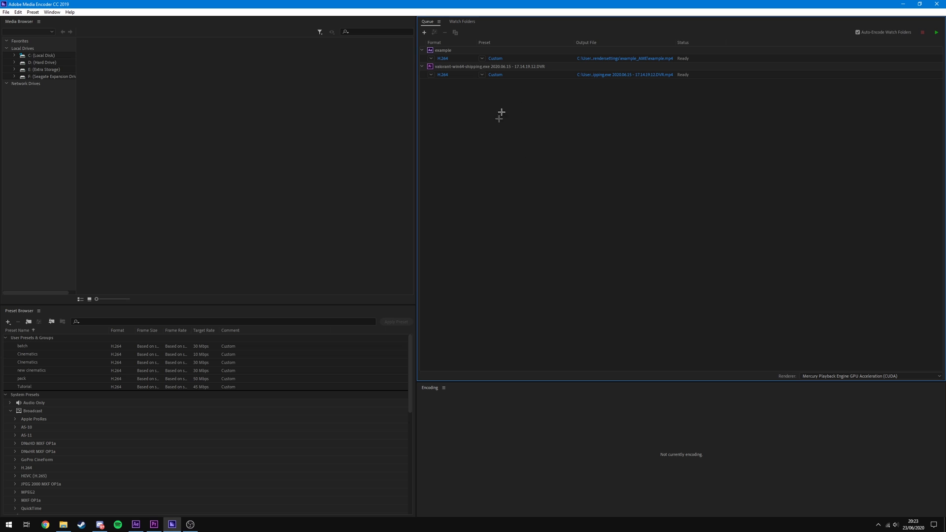
Step: Choose the Tutorial preset in the export settings of the newly queued Premiere Pro sequence
left_click(504, 91)
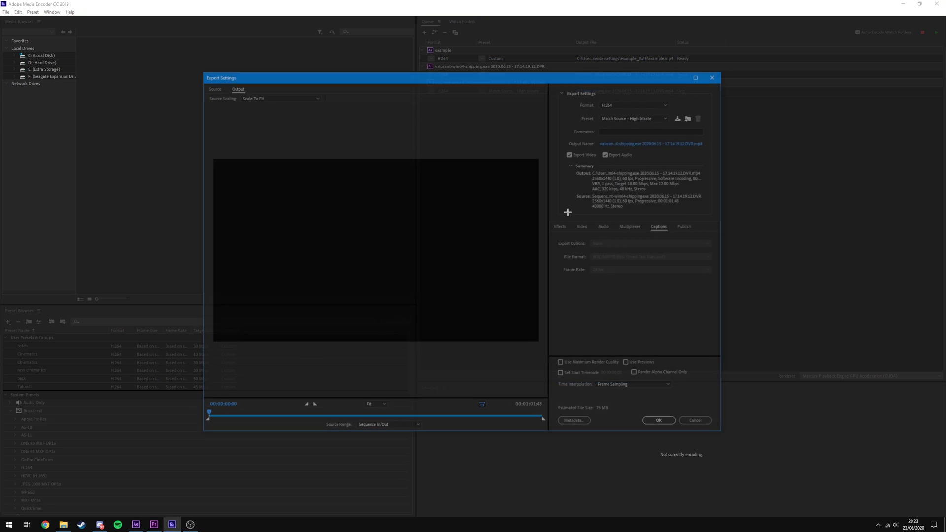
left_click(625, 117)
left_click(631, 150)
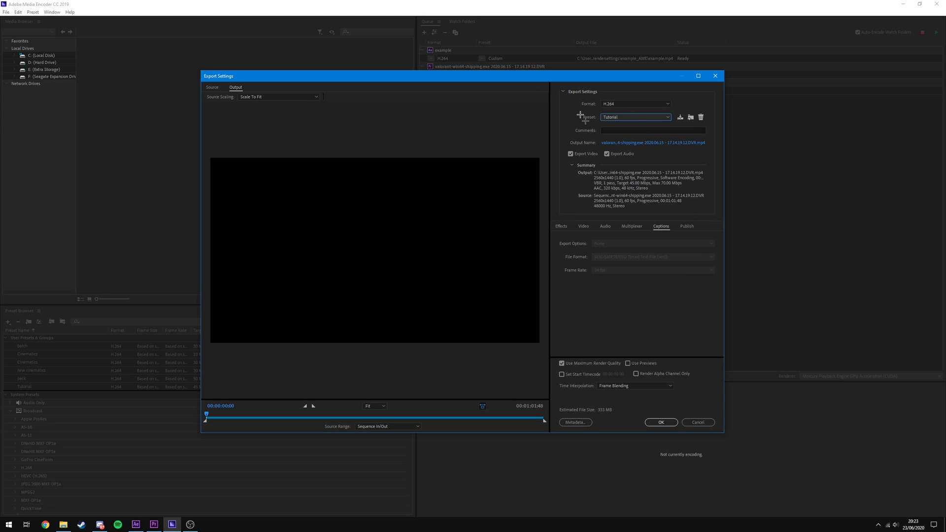
Step: Review the available presets and the sequence's video and audio settings, and accept the export settings
left_click(584, 226)
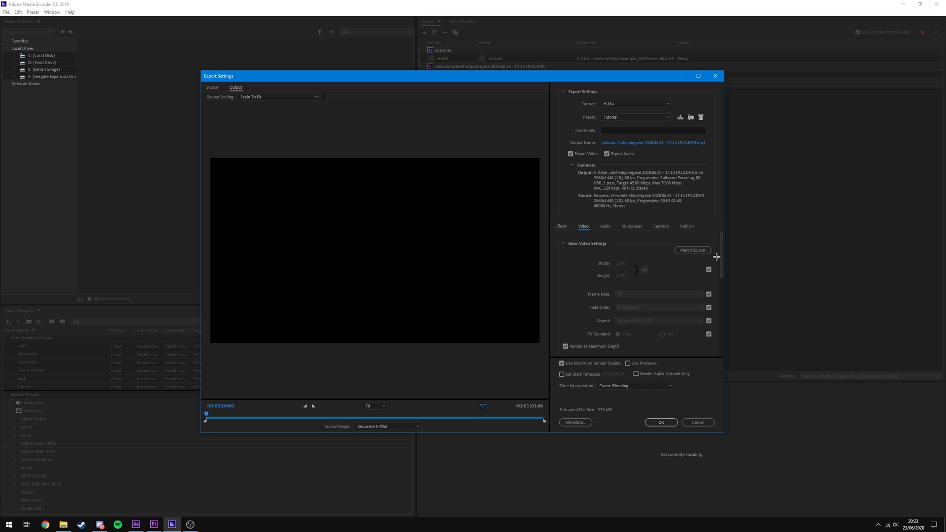
mouse_move(719, 255)
left_mouse_down()
mouse_move(722, 372)
mouse_move(718, 266)
left_mouse_up()
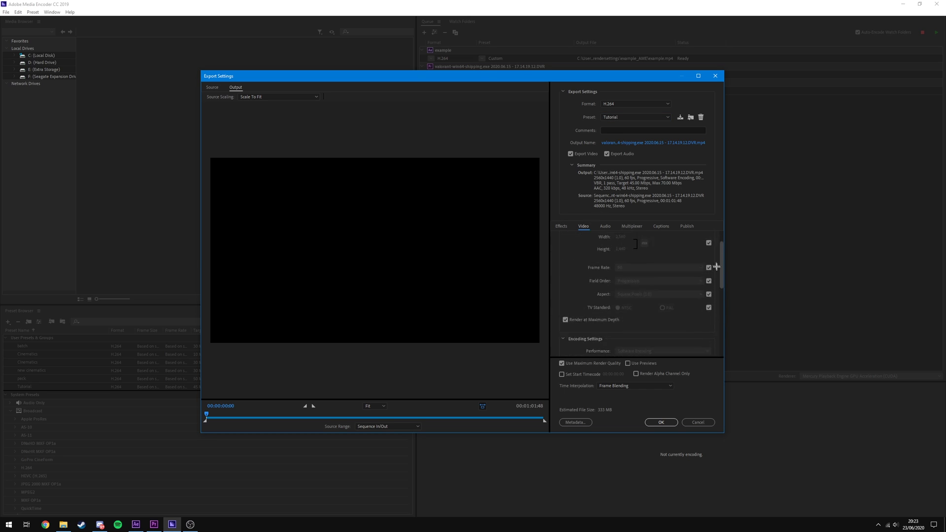
left_click(626, 118)
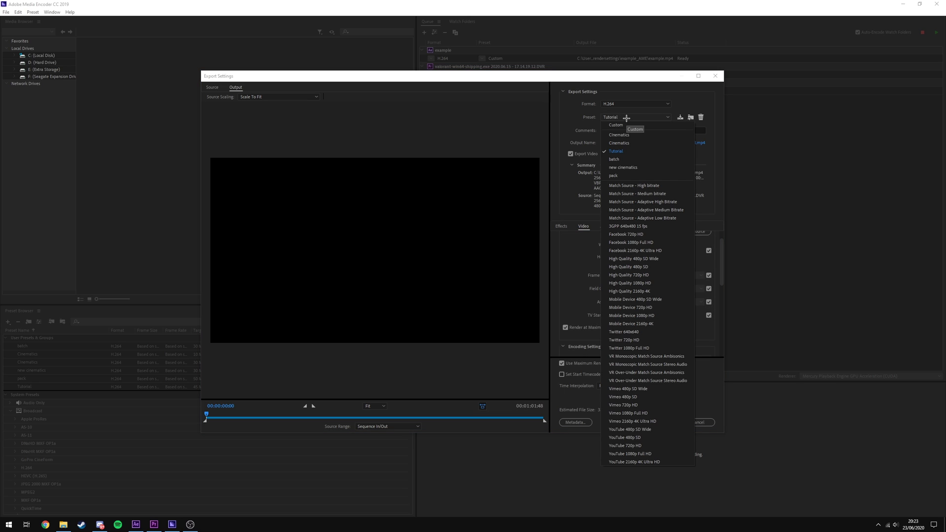
left_click(627, 116)
left_click(622, 117)
left_click(617, 117)
left_click(621, 117)
left_click(624, 117)
left_click(623, 116)
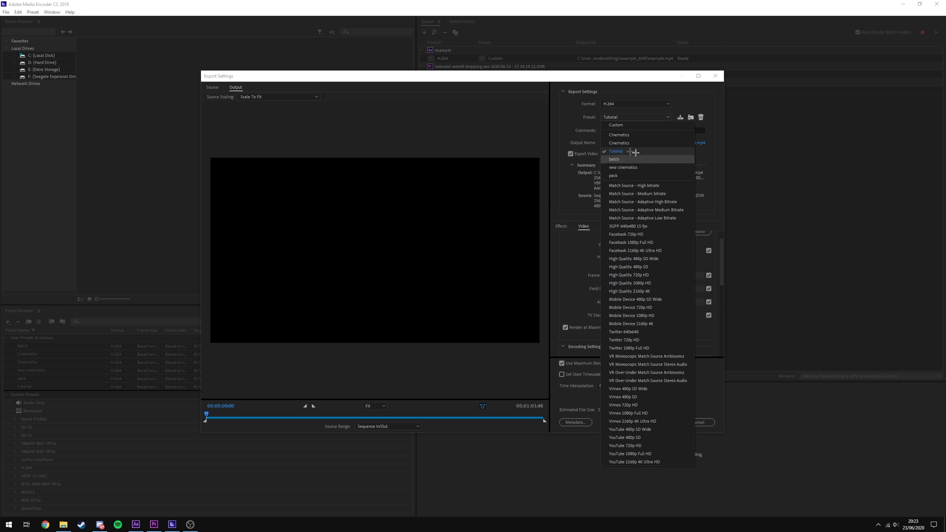
left_click(627, 116)
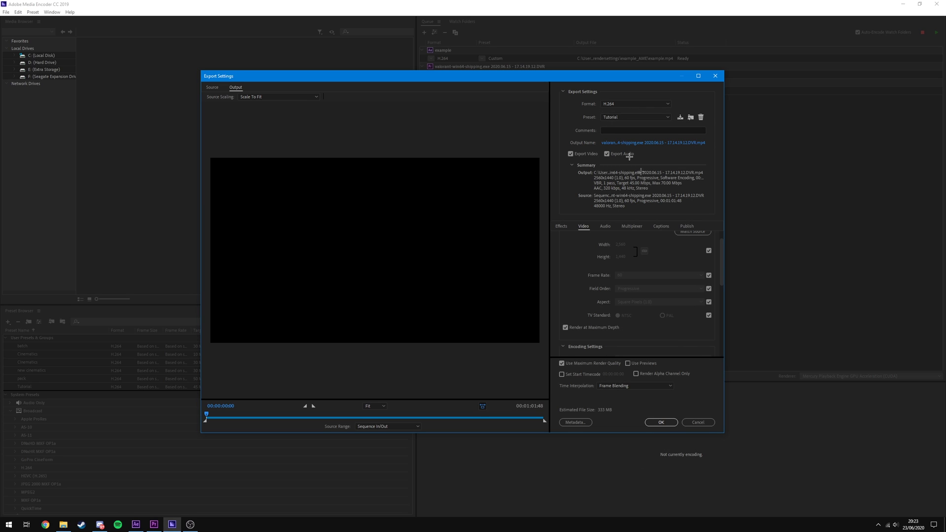
scroll(724, 261, "down", 3)
scroll(722, 259, "up", 4)
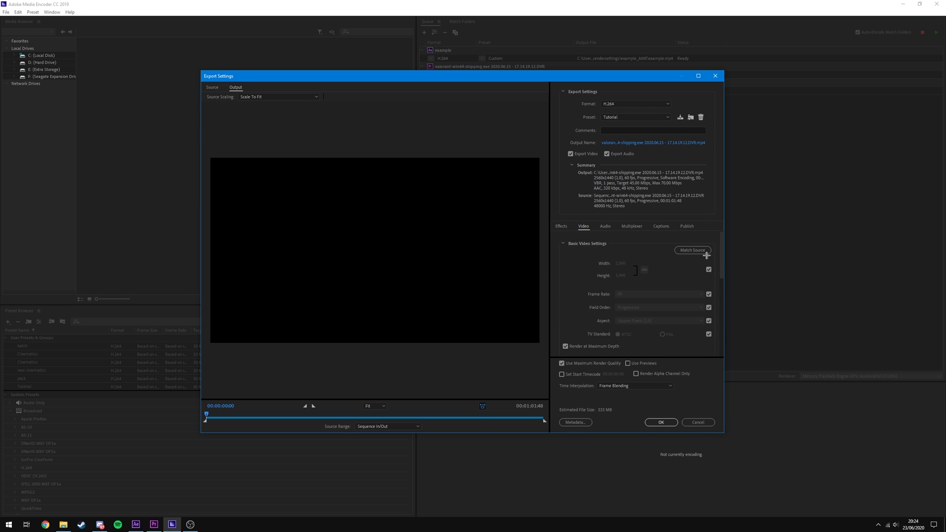
left_click_drag(721, 257, 730, 217)
left_click(606, 225)
left_click(663, 424)
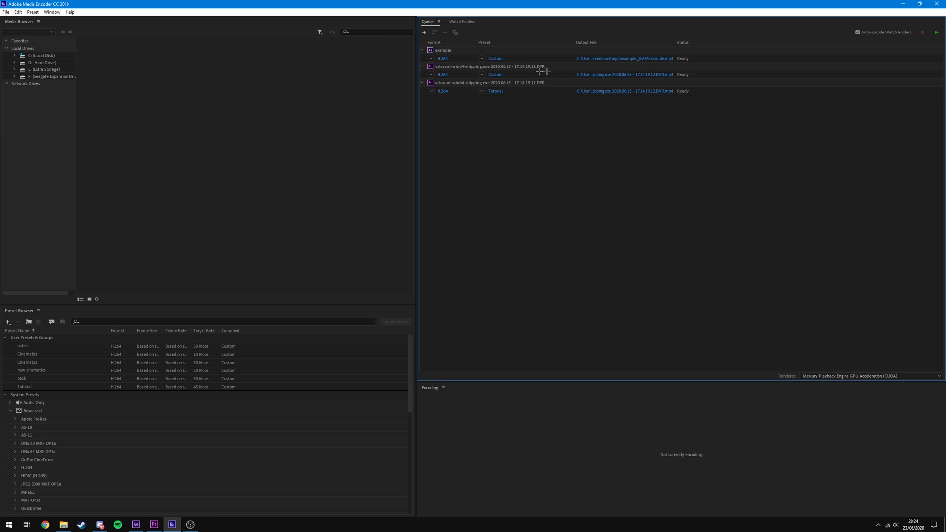
Step: Apply the Tutorial preset to the queued example composition and to the first queued Premiere Pro sequence
left_click(482, 58)
left_click(501, 91)
left_click(481, 74)
left_click(503, 107)
mouse_move(497, 78)
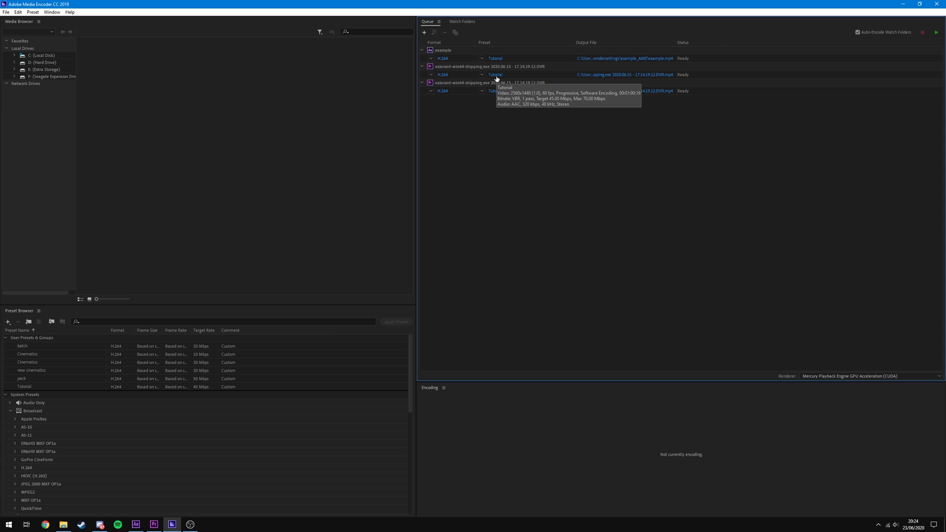